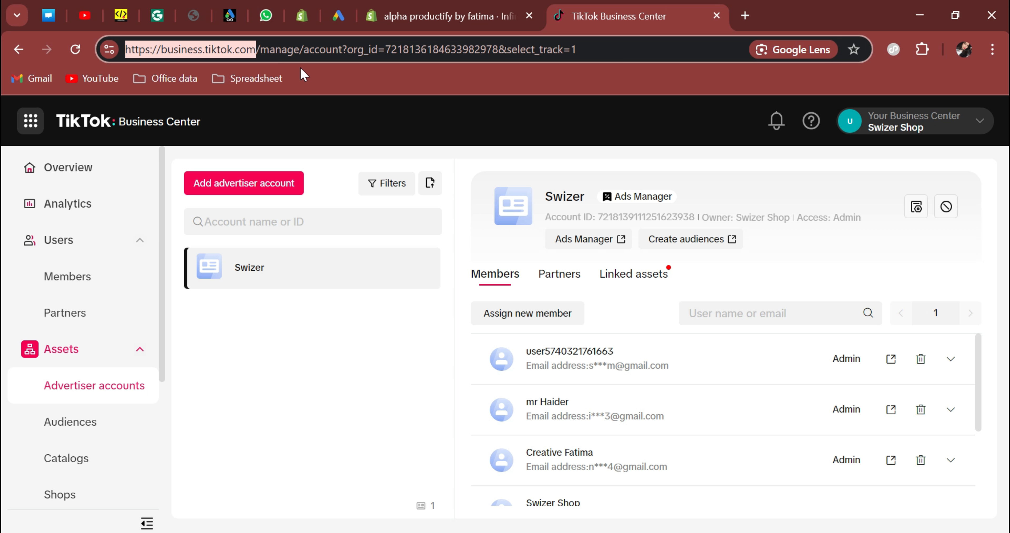
Switch to the store's Infinite FB & TikTok Pixels app, which shows its Tiktok tab.
left_click(432, 16)
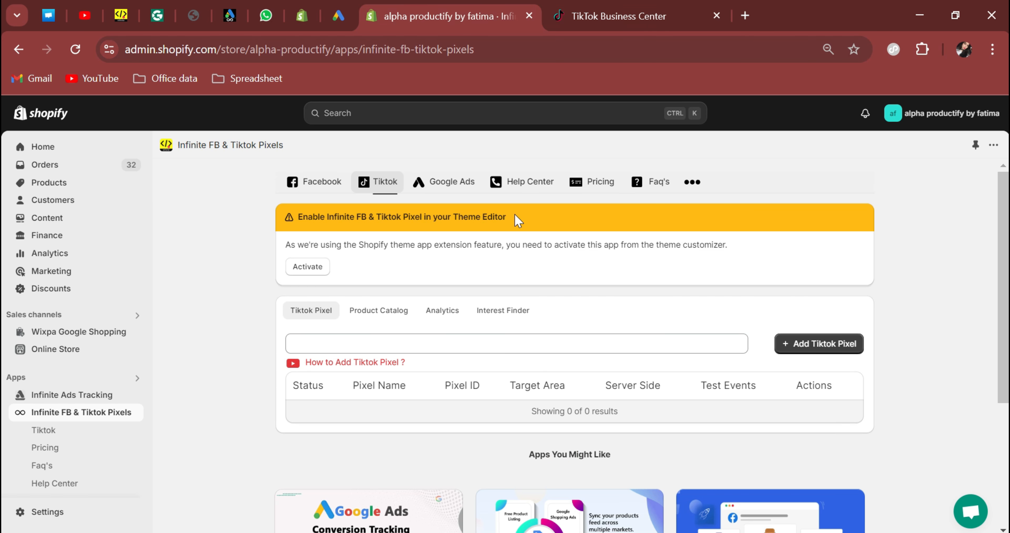
Enable and save the Infinite FB Tiktok Pixel app embed in the Dawn theme, then close the editor.
left_click(303, 267)
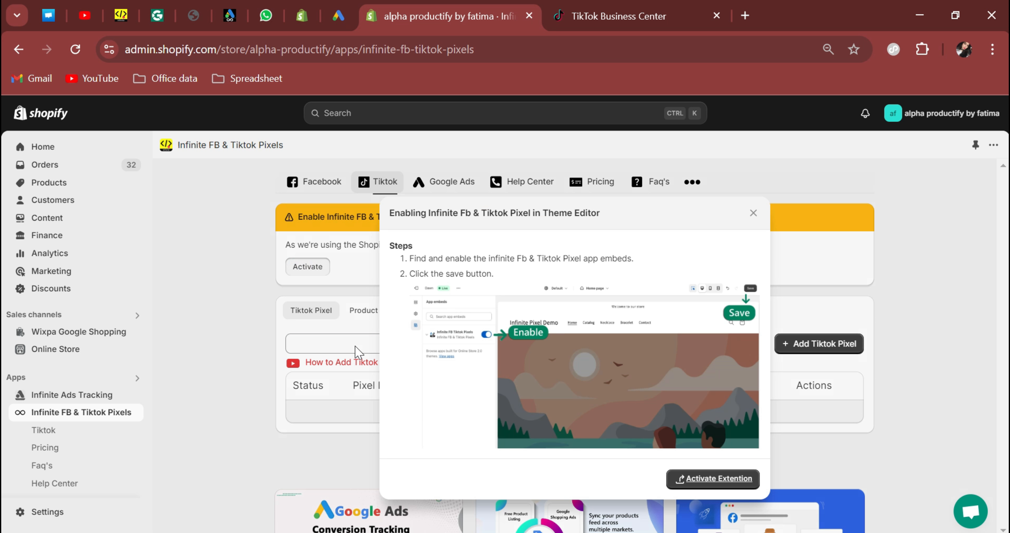
left_click(673, 477)
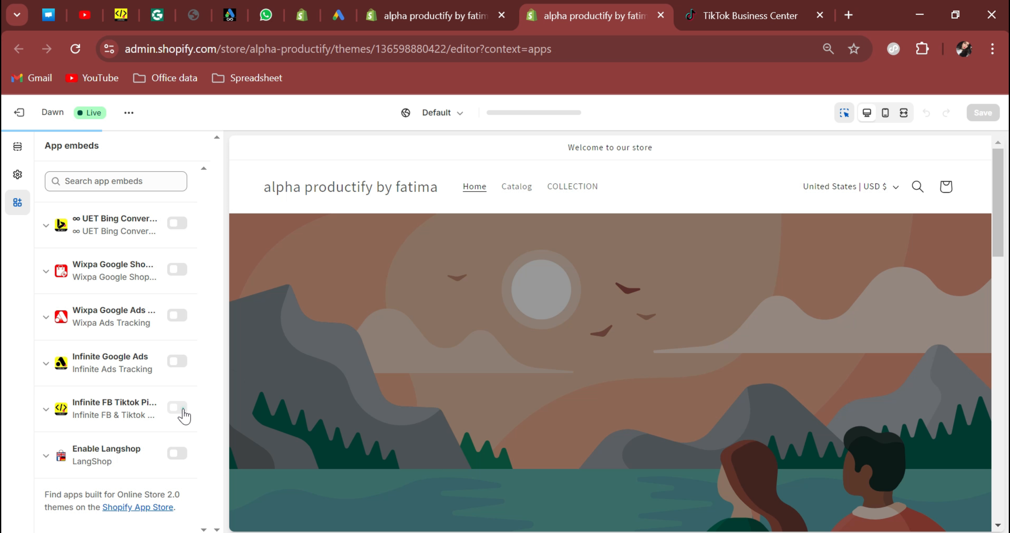
left_click(181, 409)
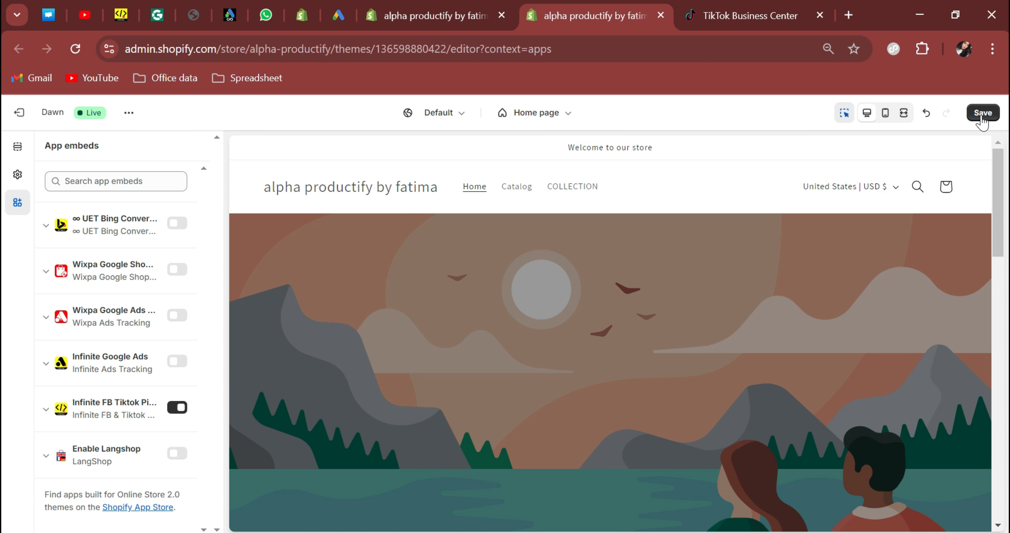
left_click(983, 116)
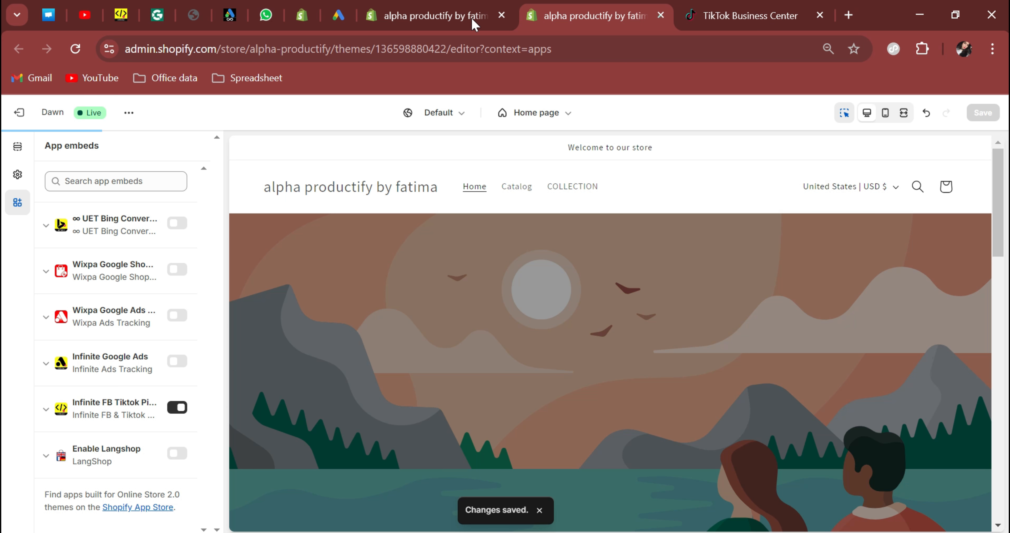
key("ctrl+w")
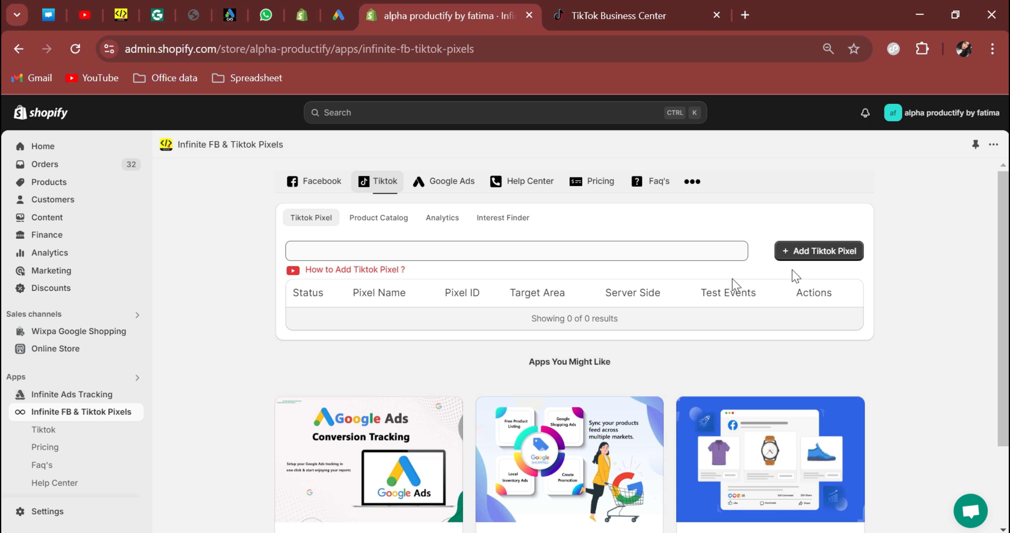
Start a new TikTok pixel in the app named 'infinite tiktok pixel'.
left_click(823, 255)
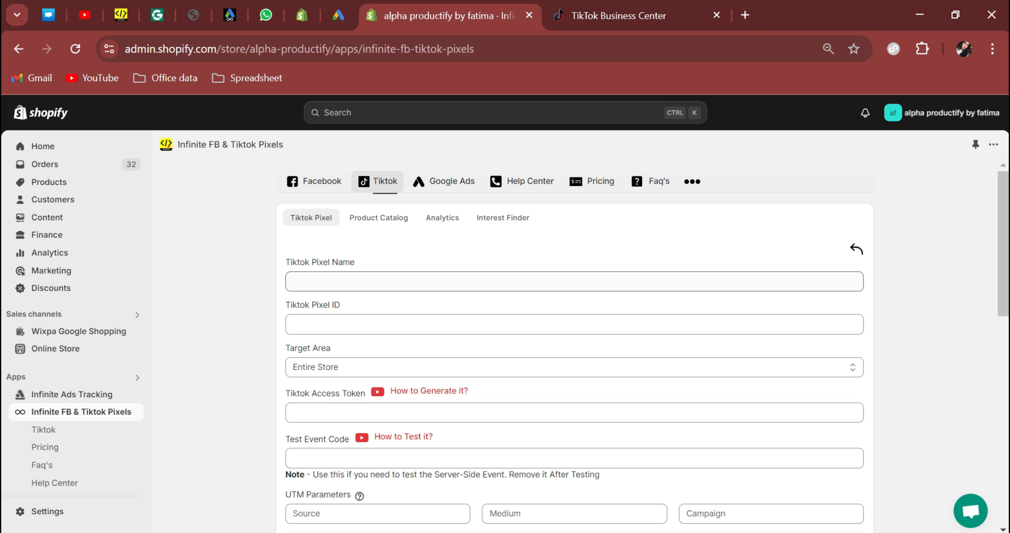
left_click(587, 279)
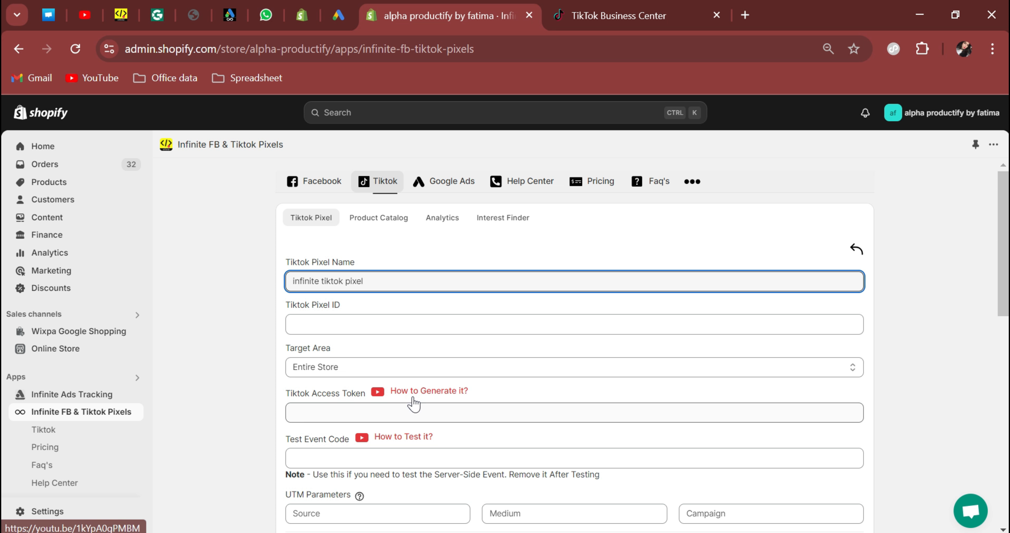
left_click(600, 6)
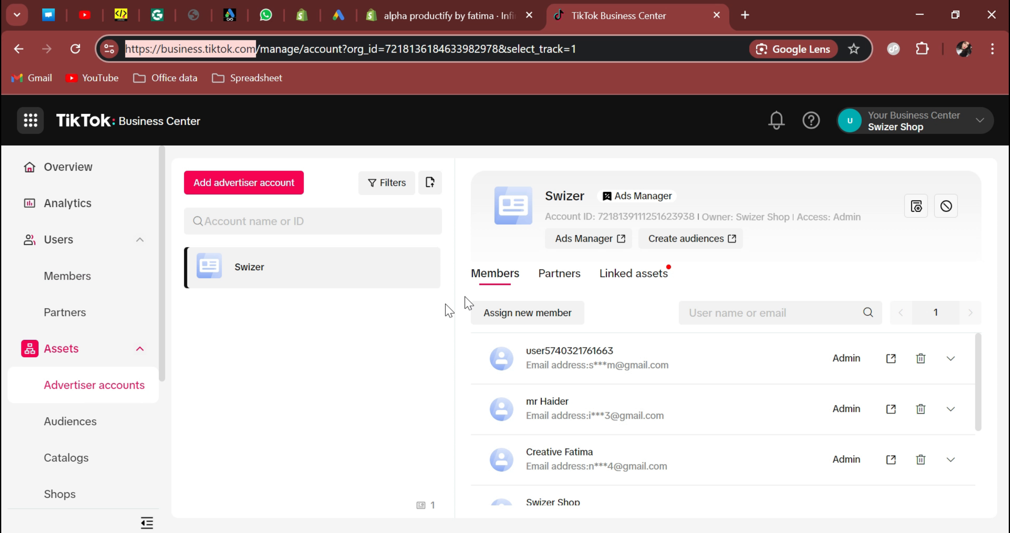
Open Events Manager in the Swizer account's Ads Manager and begin connecting a new data source.
left_click(578, 242)
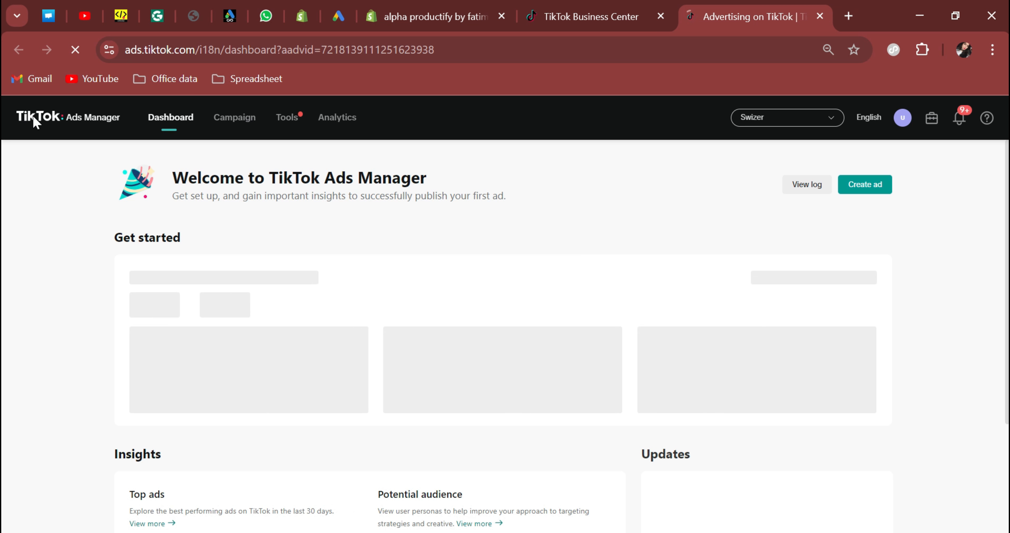
left_click(288, 119)
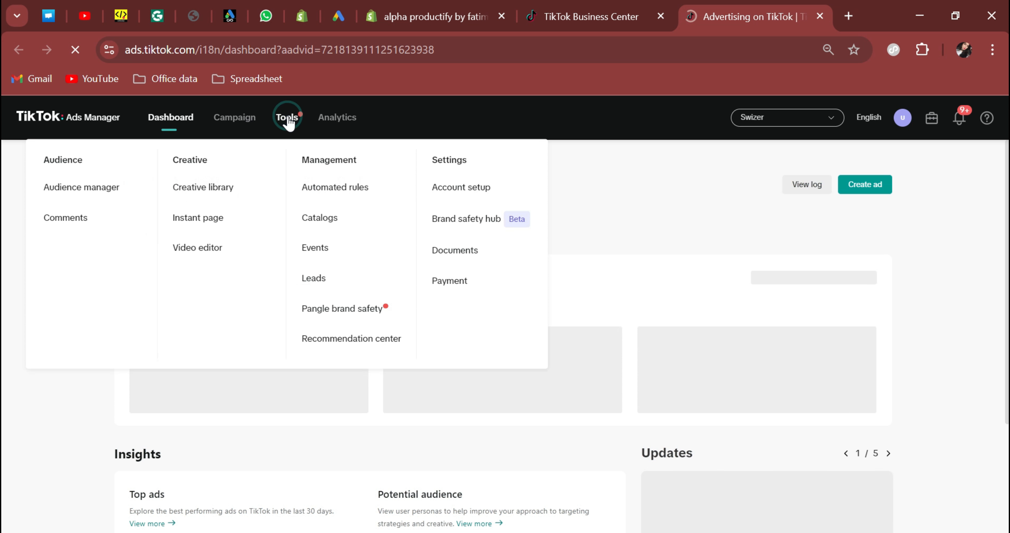
left_click(315, 250)
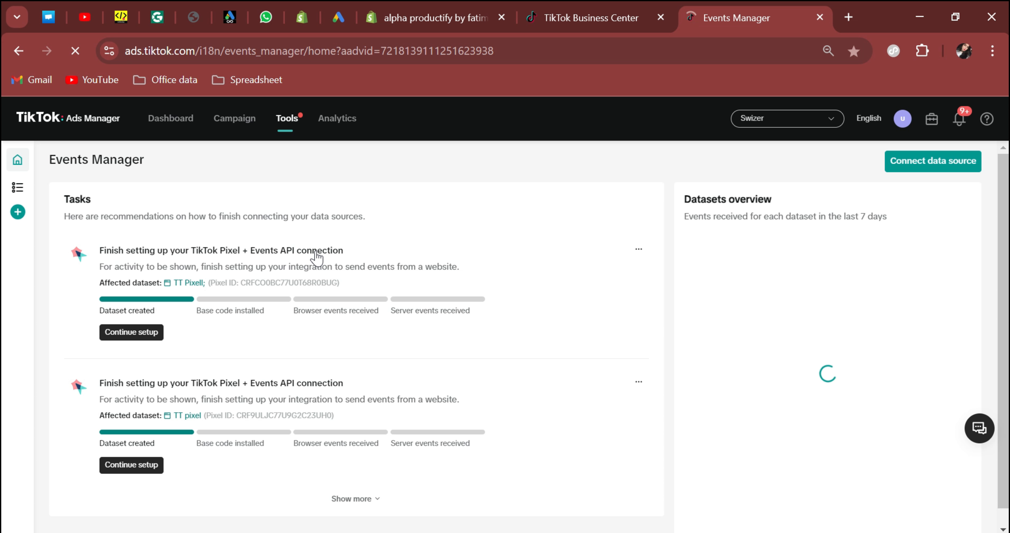
scroll(735, 257, "down", 5)
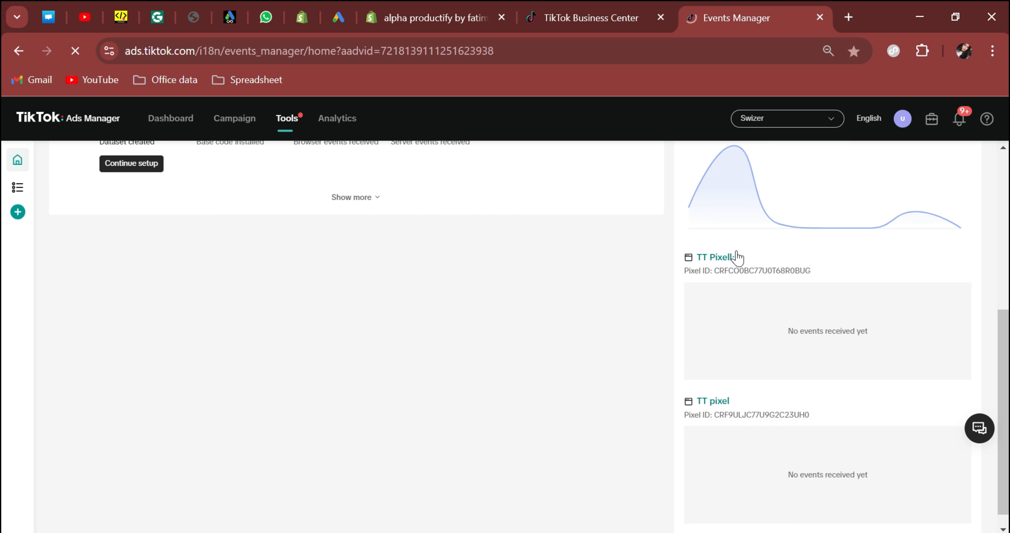
scroll(749, 425, "up", 5)
mouse_move(762, 355)
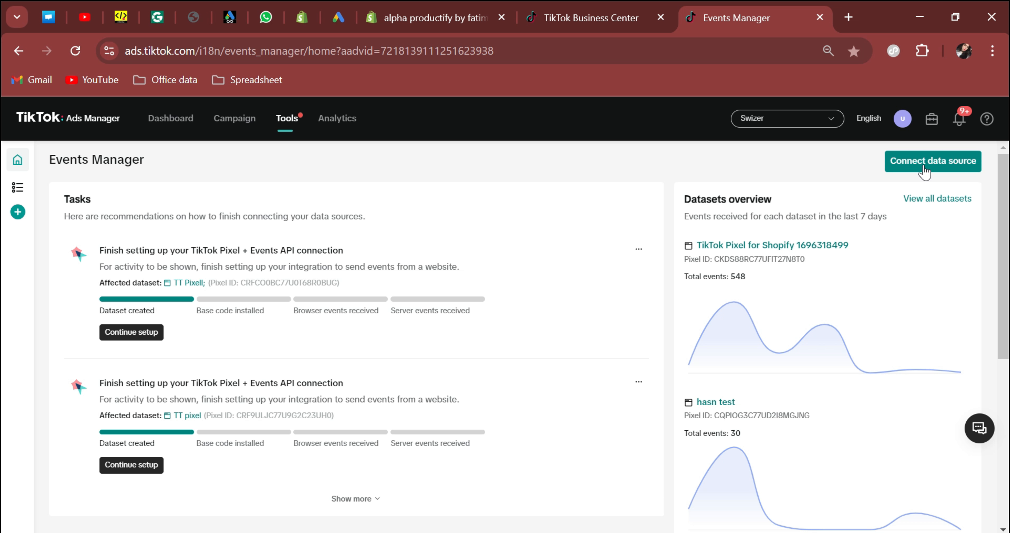
left_click(925, 169)
Choose Web as the source, skip the website URL, and pick manual TikTok Pixel + Events API setup.
left_click(395, 282)
left_click(750, 426)
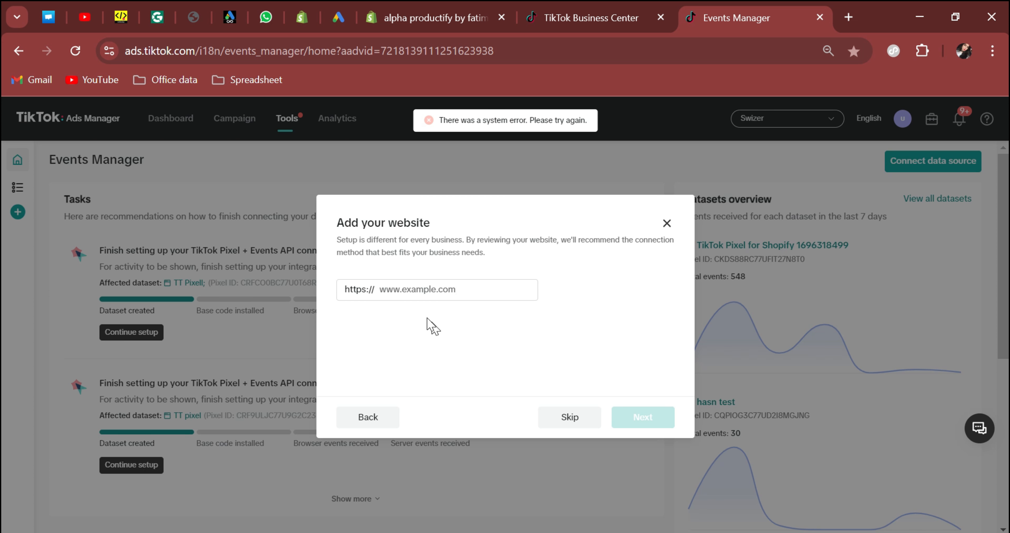
left_click(567, 423)
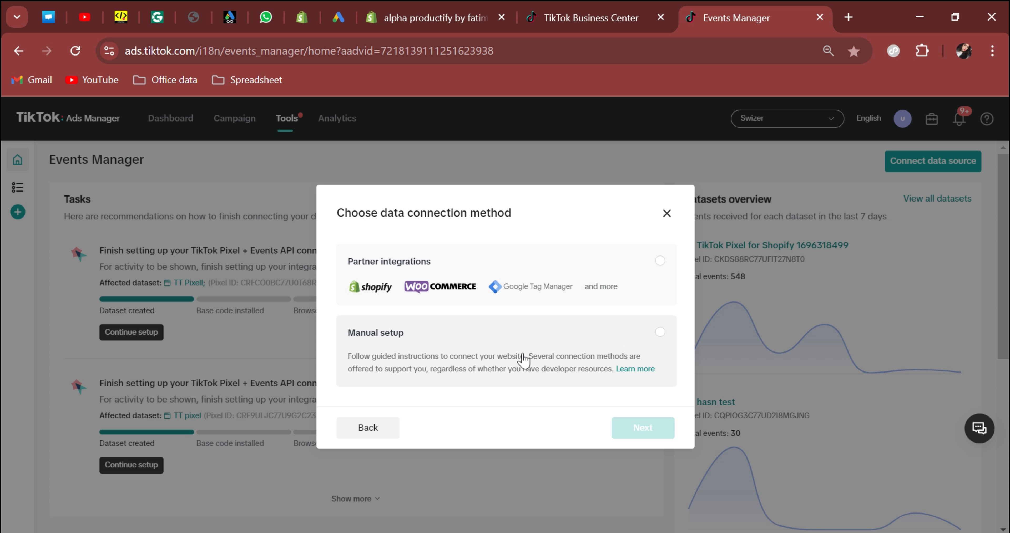
left_click(660, 332)
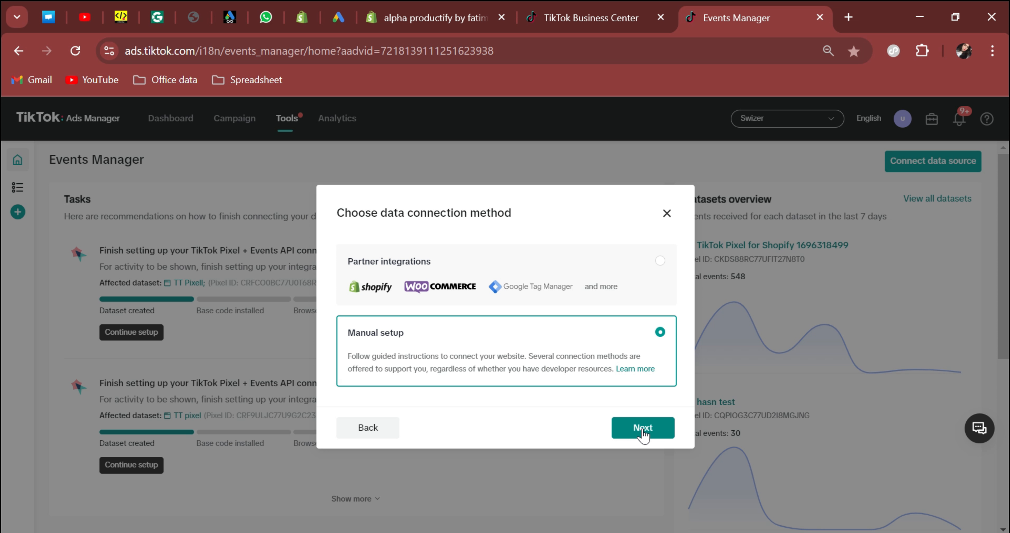
left_click(641, 428)
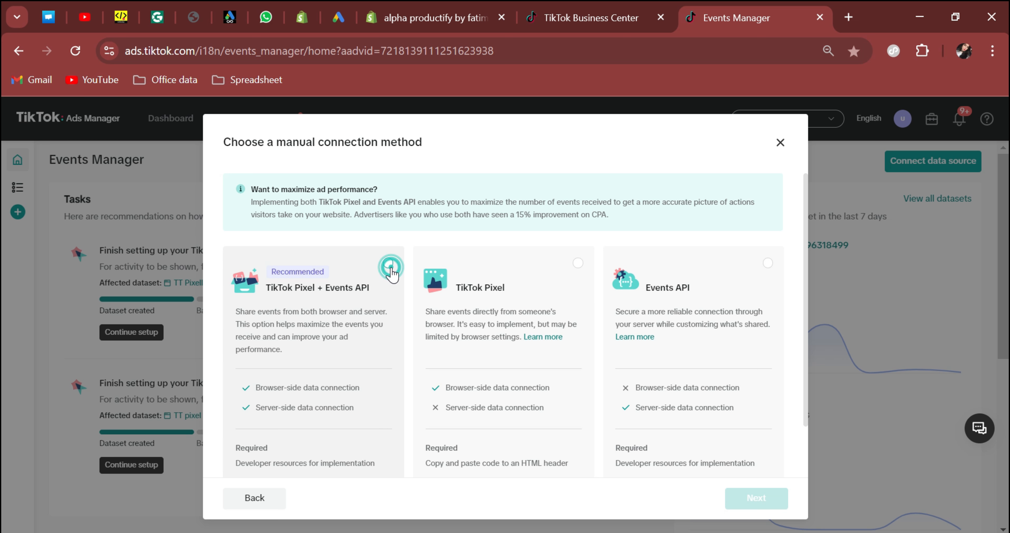
left_click(388, 263)
left_click(756, 499)
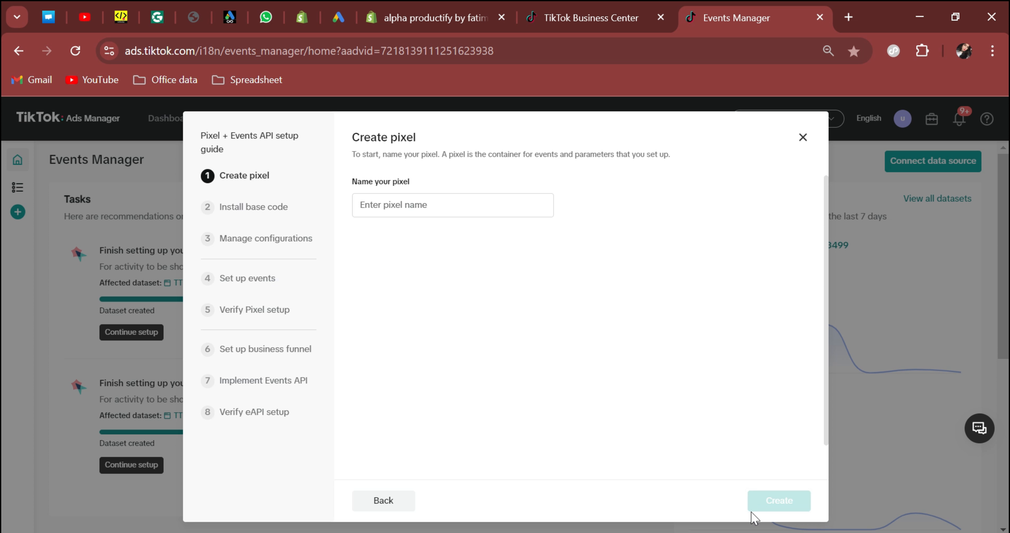
Create the 'infinite tiktok' pixel with Automatic Advanced Matching turned on.
left_click(422, 206)
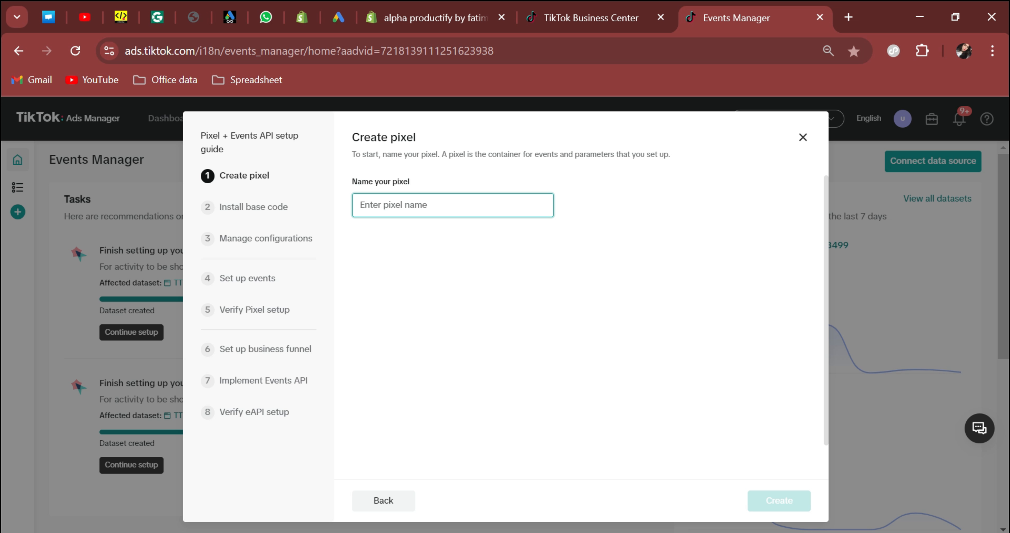
type("inite tiktok")
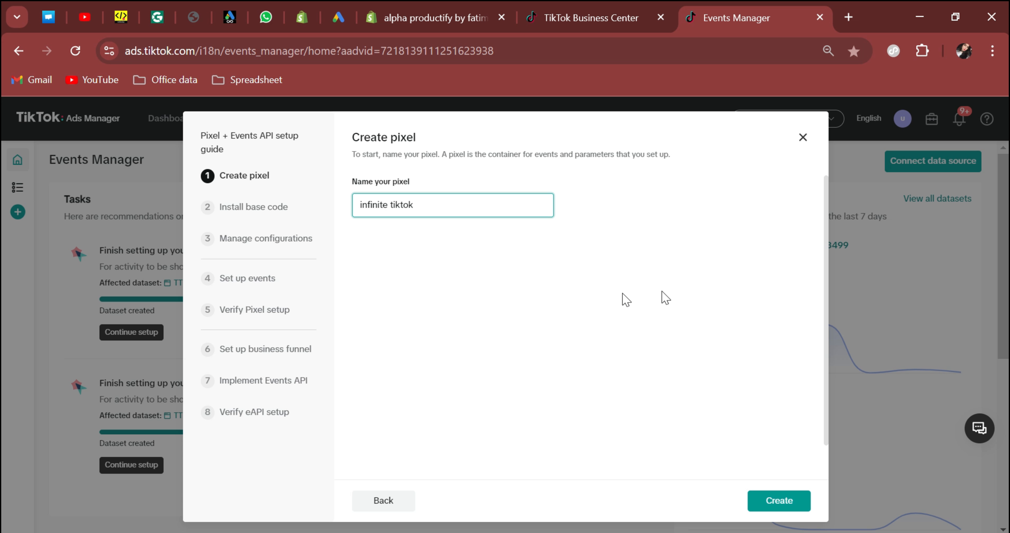
left_click(771, 500)
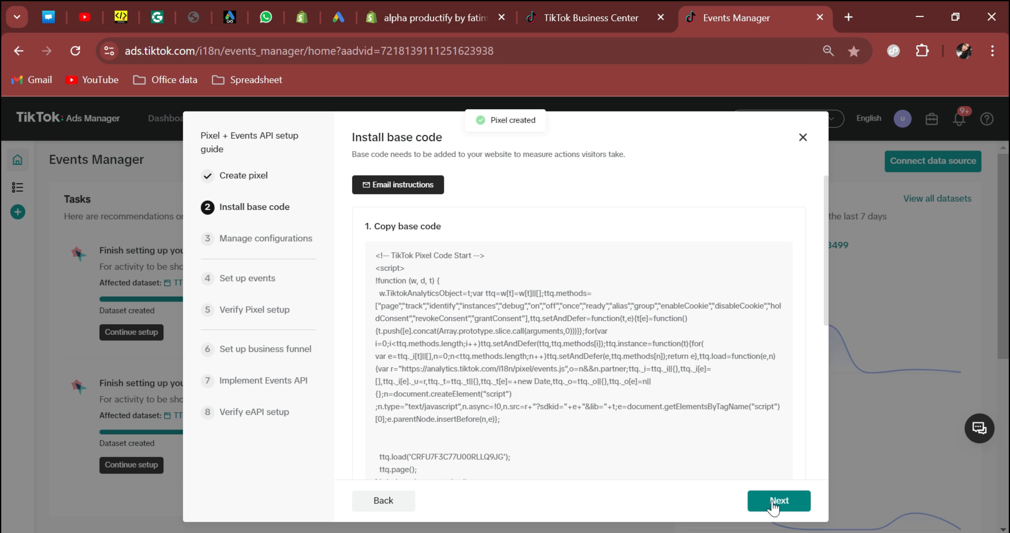
left_click(773, 505)
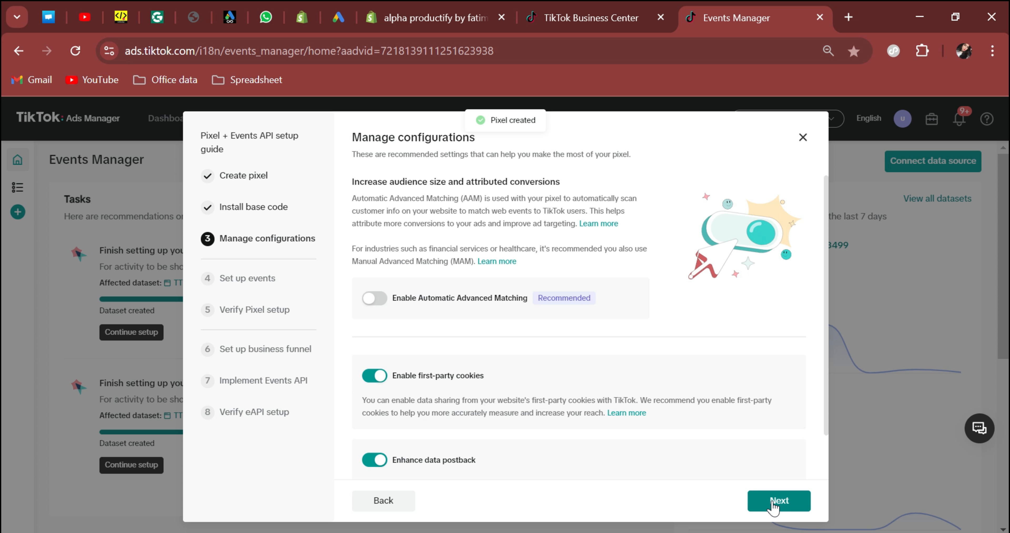
left_click(371, 300)
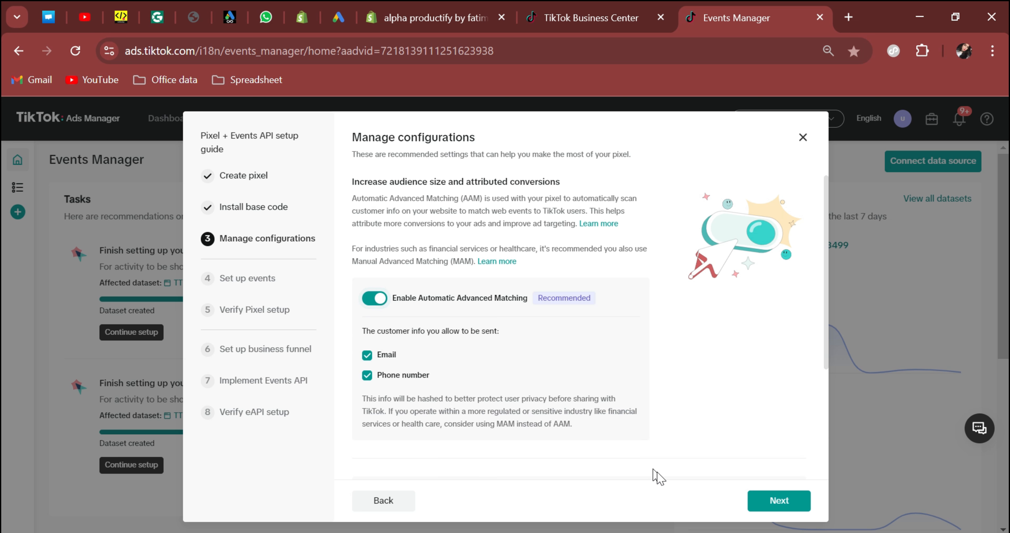
left_click(763, 503)
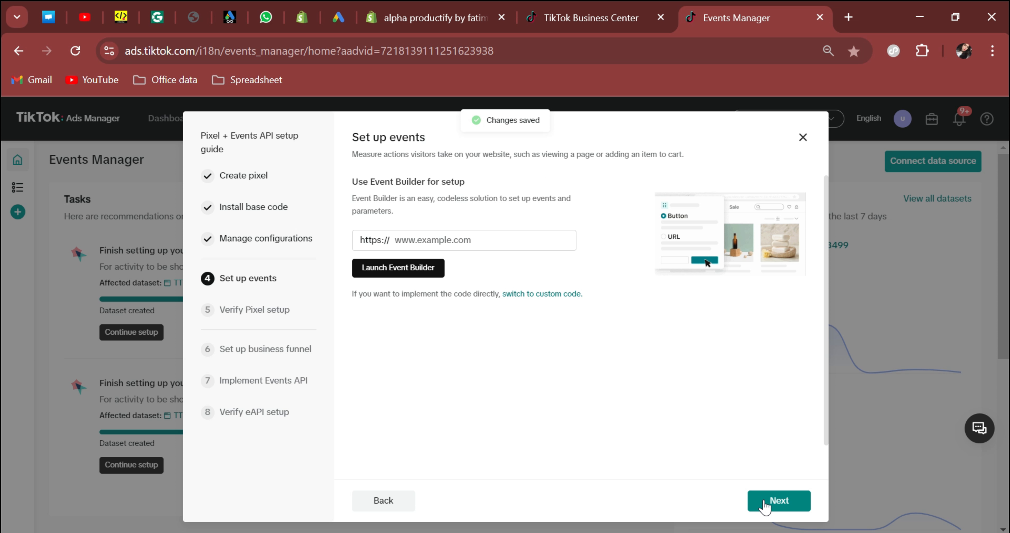
Advance through event setup, verification, business funnel, Events API and testing, then finish the guide.
left_click(764, 504)
left_click(765, 507)
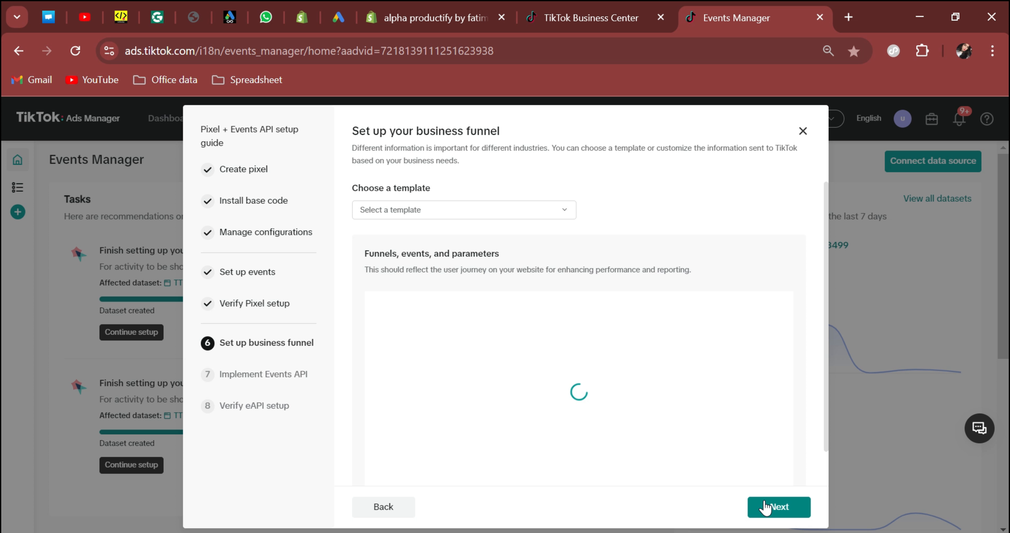
left_click(766, 507)
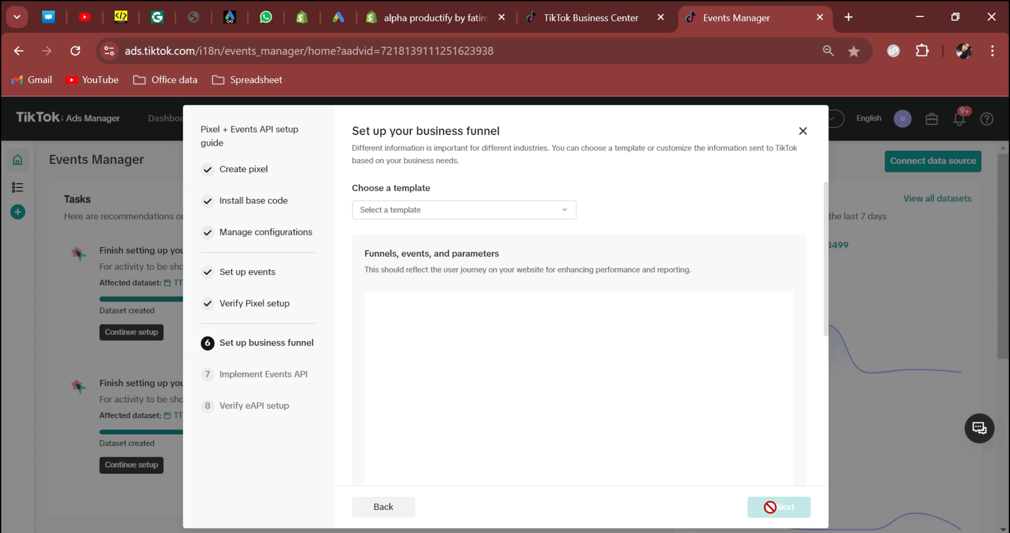
left_click(783, 512)
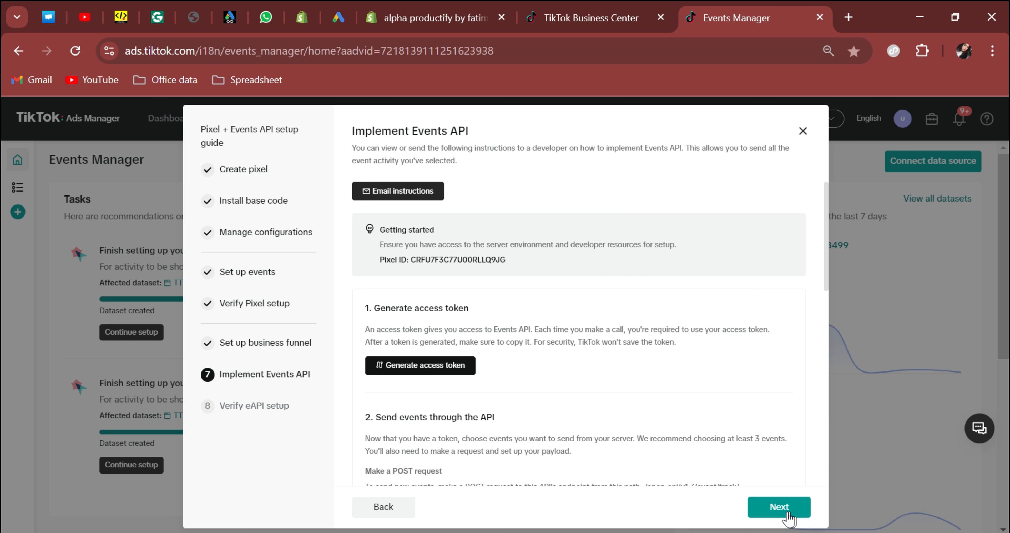
left_click(778, 516)
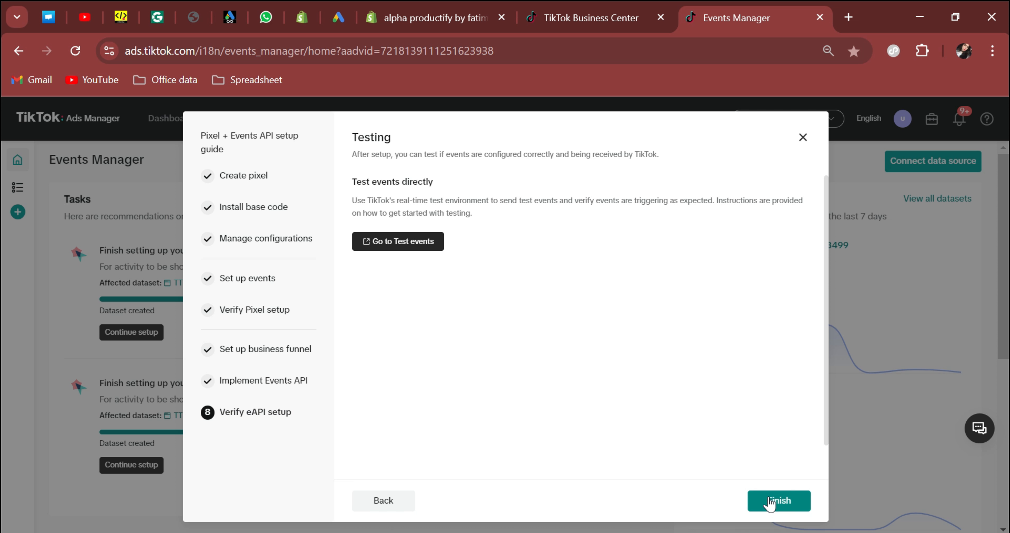
left_click(770, 502)
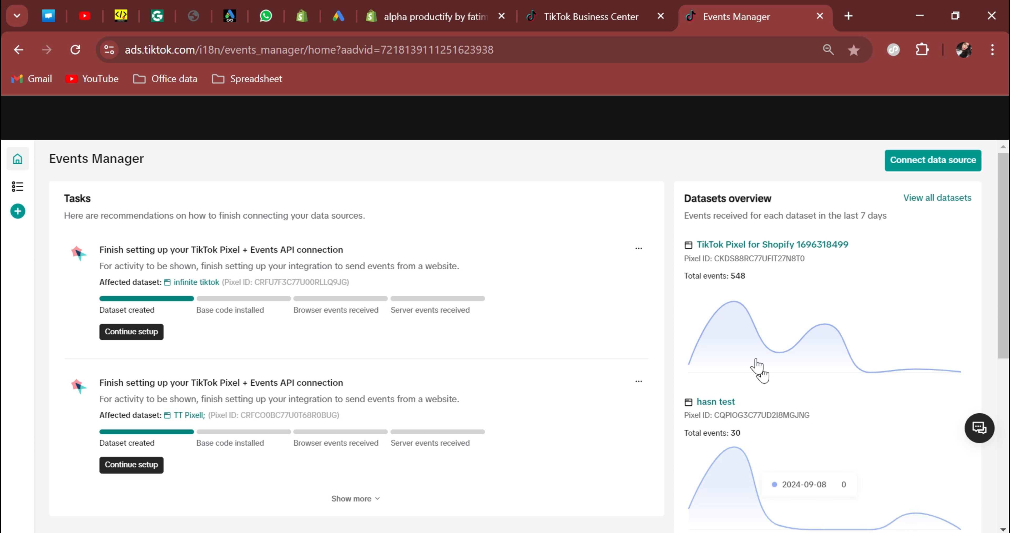
Open the infinite tiktok dataset's detail page and select its pixel ID.
scroll(755, 364, "down", 3)
scroll(757, 364, "down", 2)
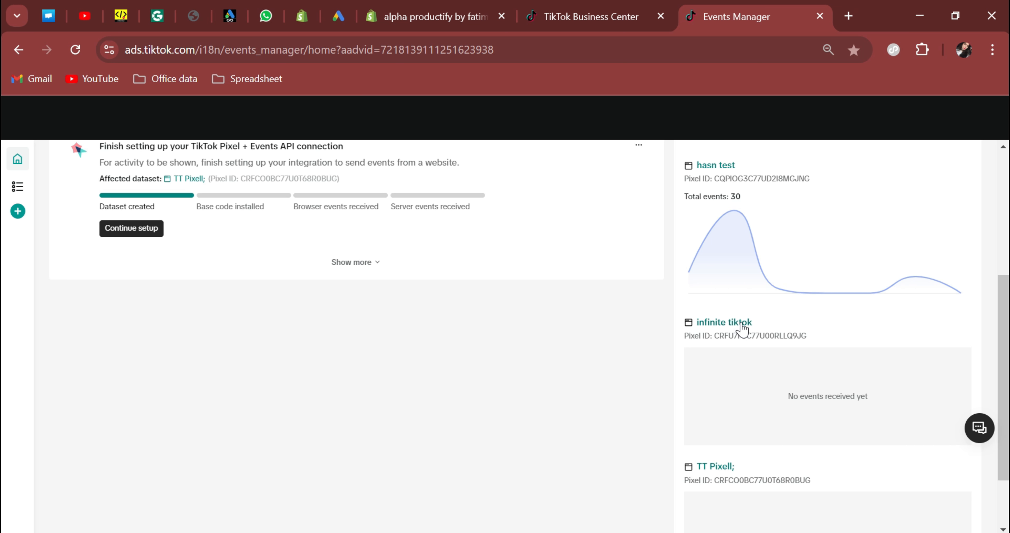
left_click(723, 323)
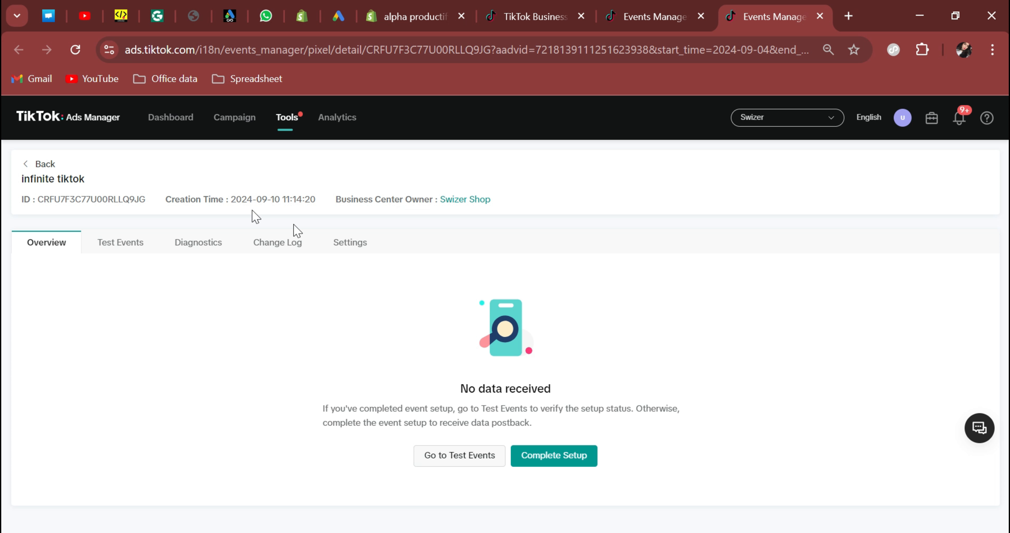
left_click_drag(41, 201, 152, 202)
key("ctrl+c")
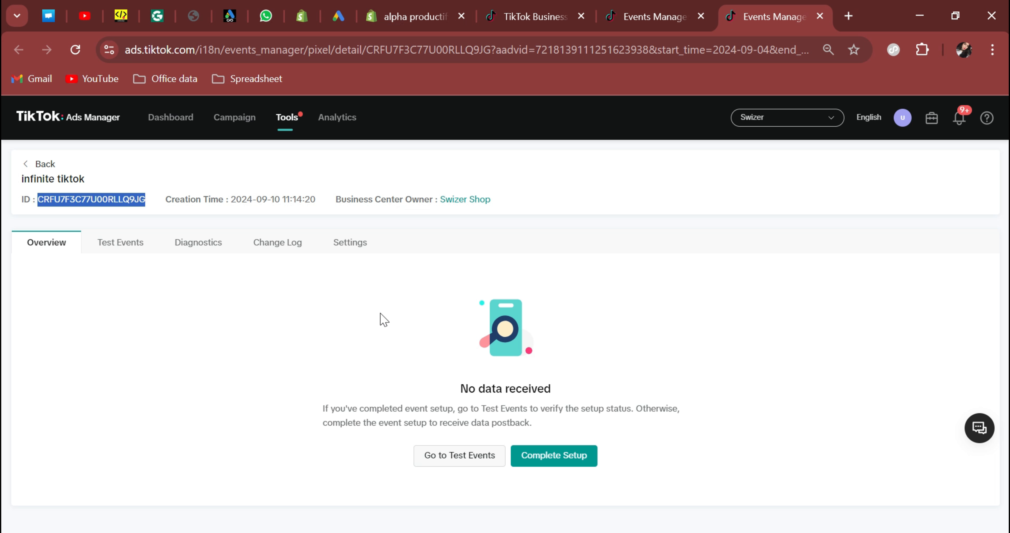
Paste the pixel ID into the app's Tiktok Pixel ID field, keeping Target Area at Entire Store.
left_click(408, 17)
left_click(306, 322)
key("ctrl+v")
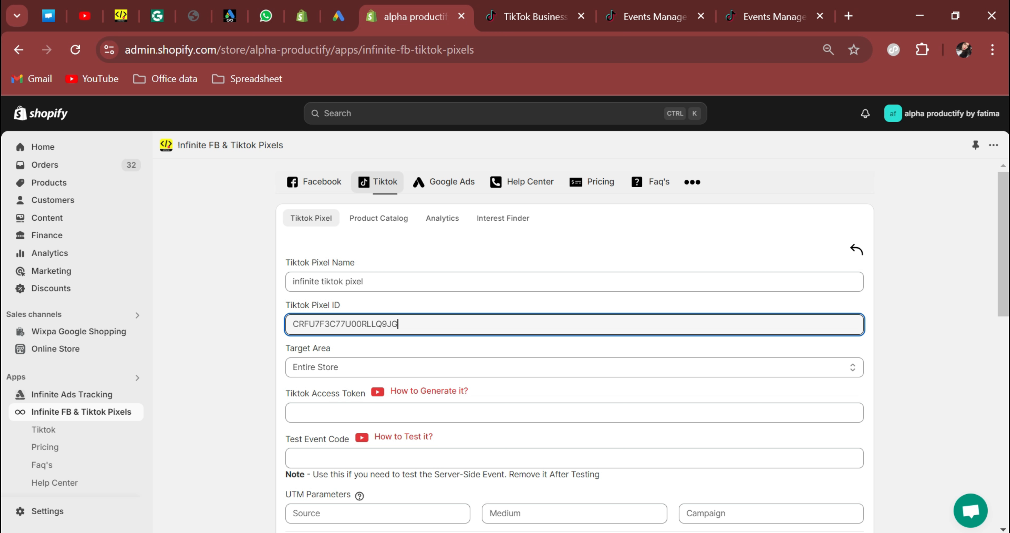
left_click(316, 368)
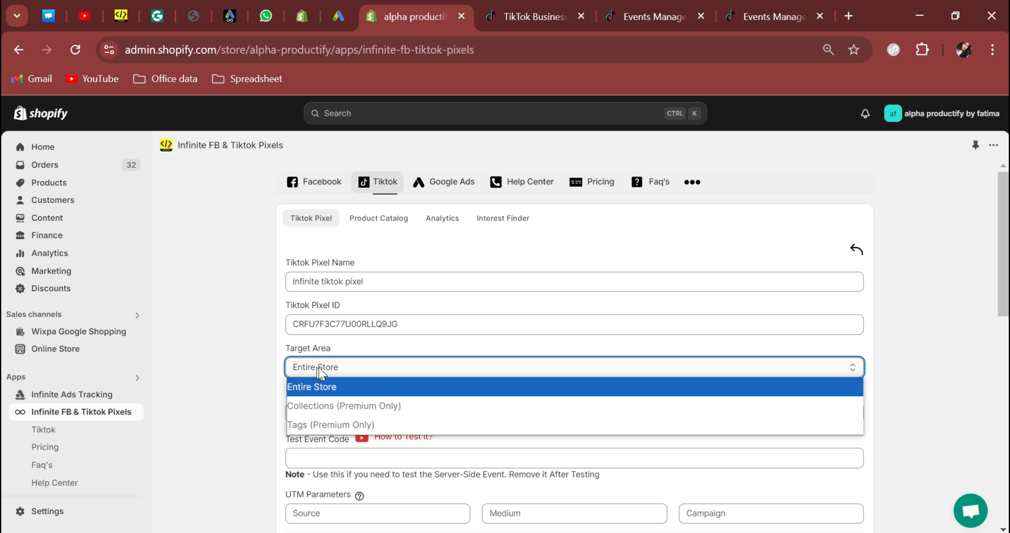
left_click(308, 390)
left_click(304, 412)
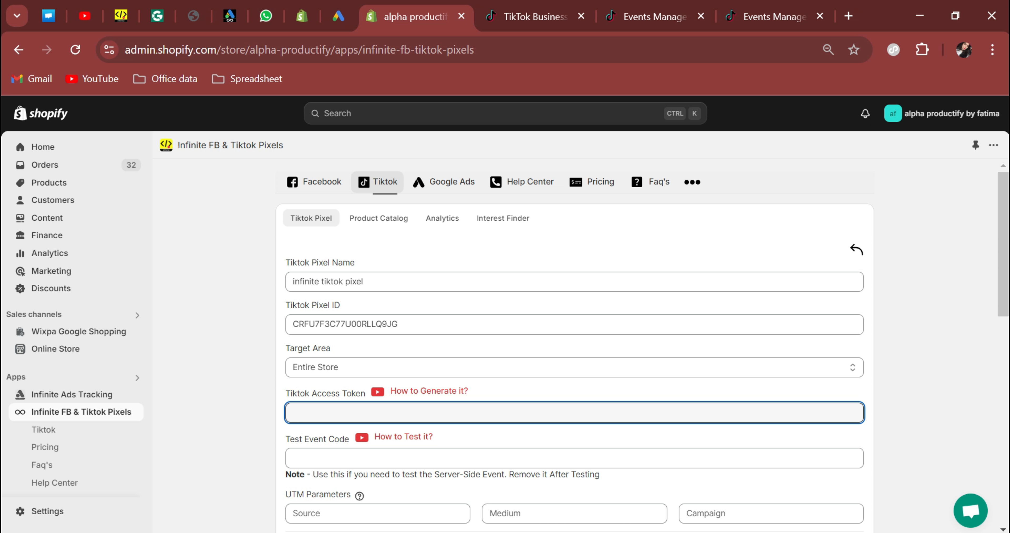
left_click(769, 16)
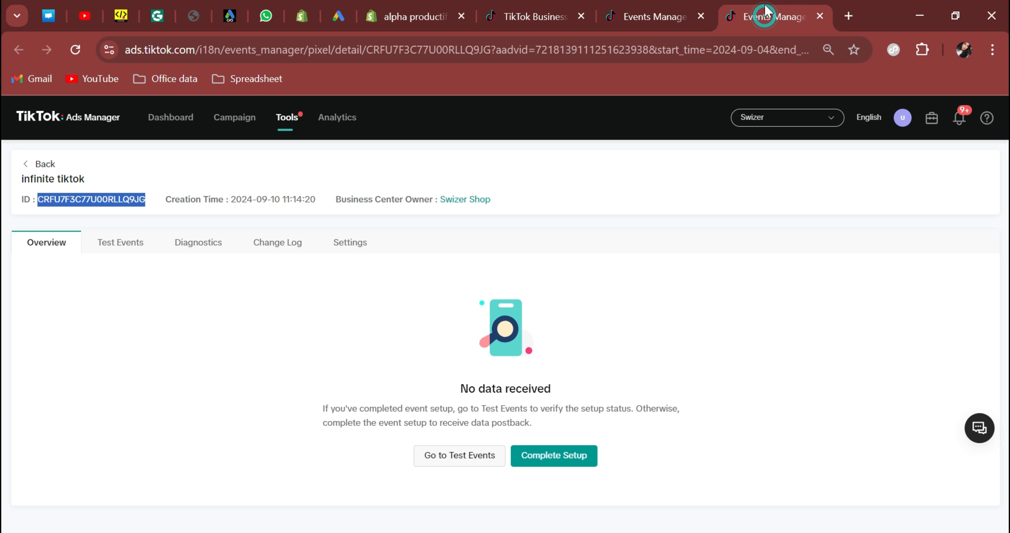
Generate an Events API access token in pixel Settings and paste it into the Tiktok Access Token field.
left_click(353, 243)
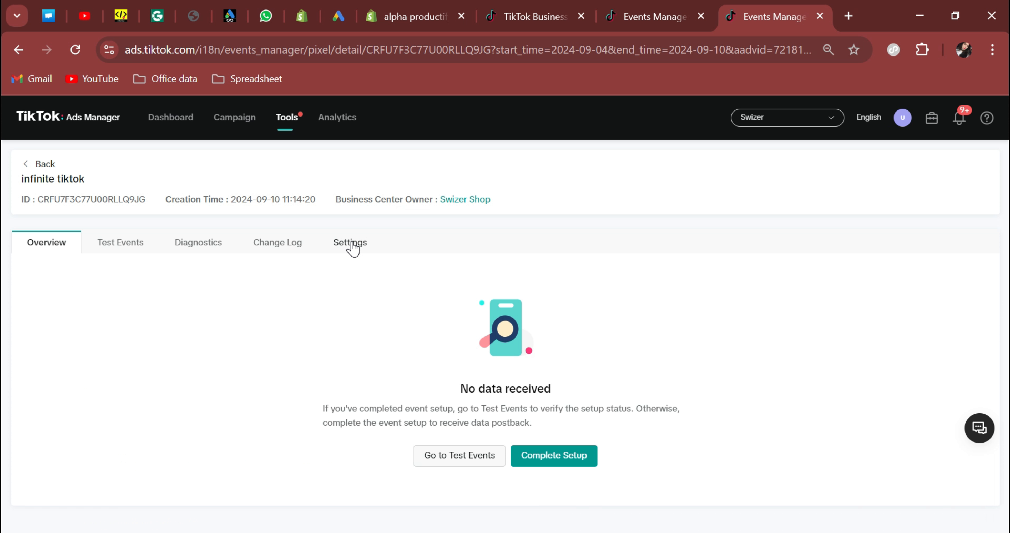
scroll(190, 336, "down", 1)
scroll(190, 336, "down", 12)
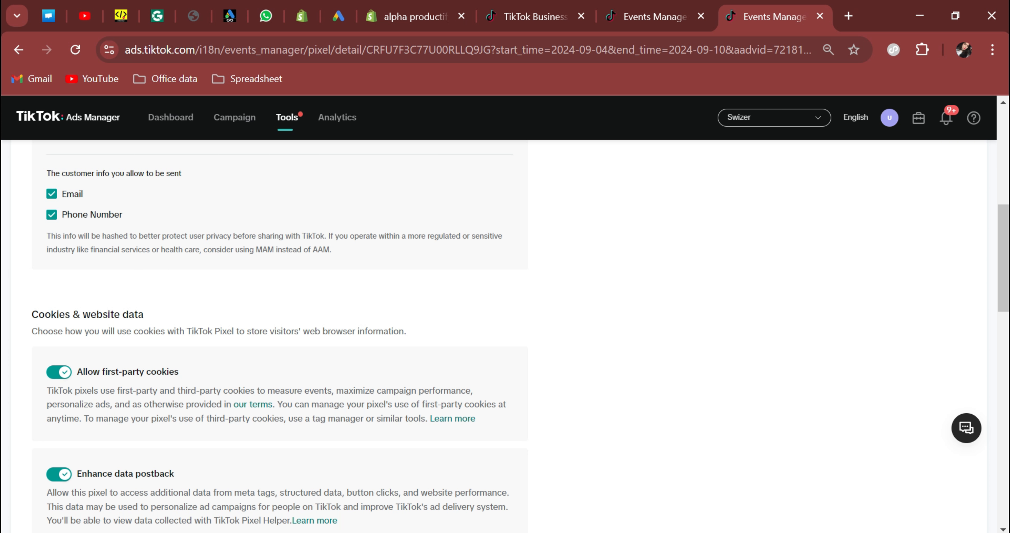
scroll(188, 335, "down", 12)
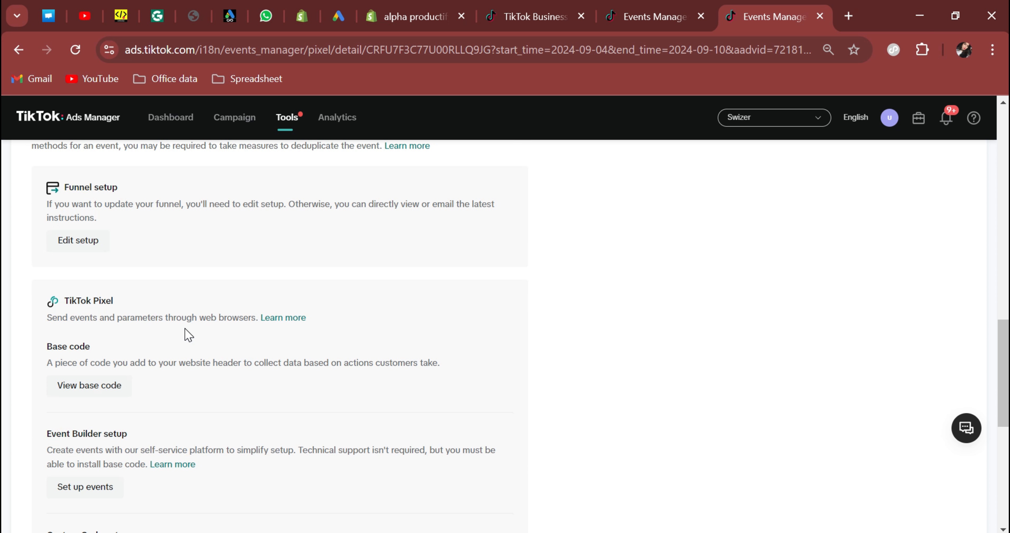
scroll(188, 334, "down", 2)
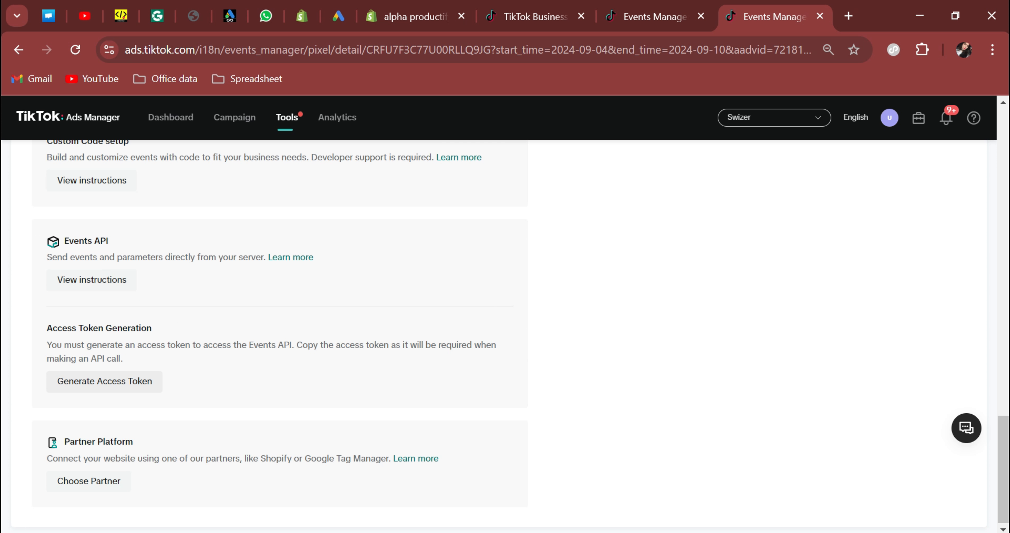
left_click(115, 386)
left_click(135, 450)
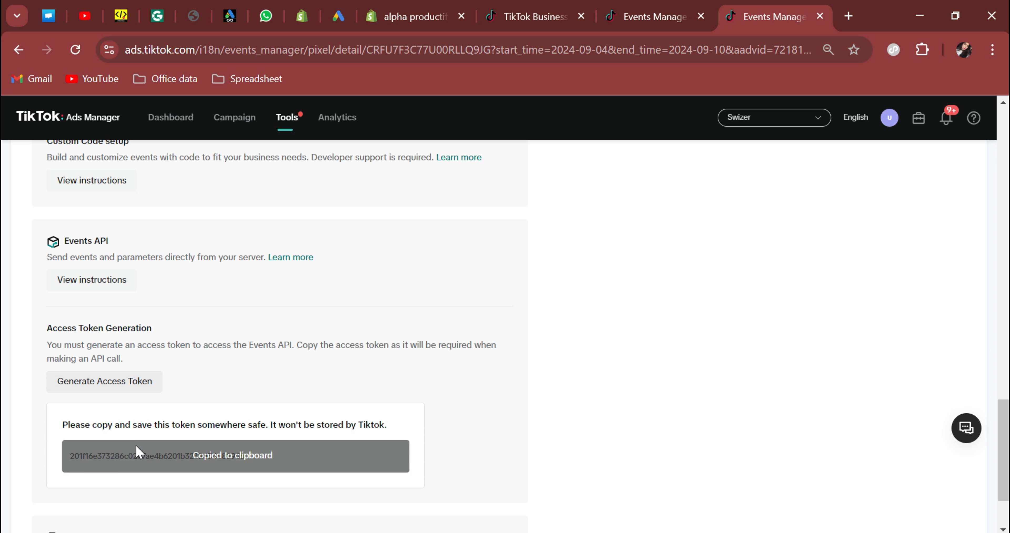
left_click(396, 12)
left_click(294, 412)
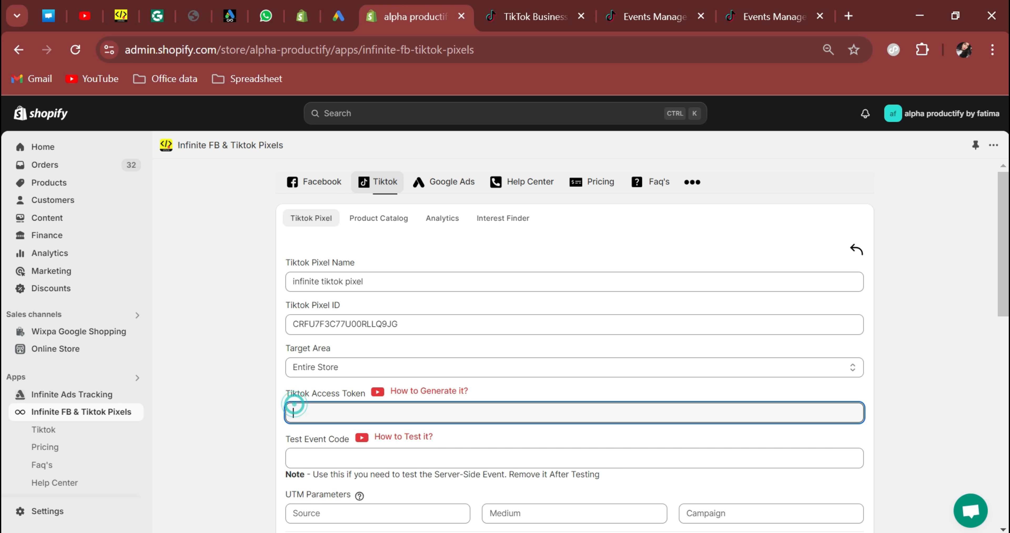
key("ctrl+v")
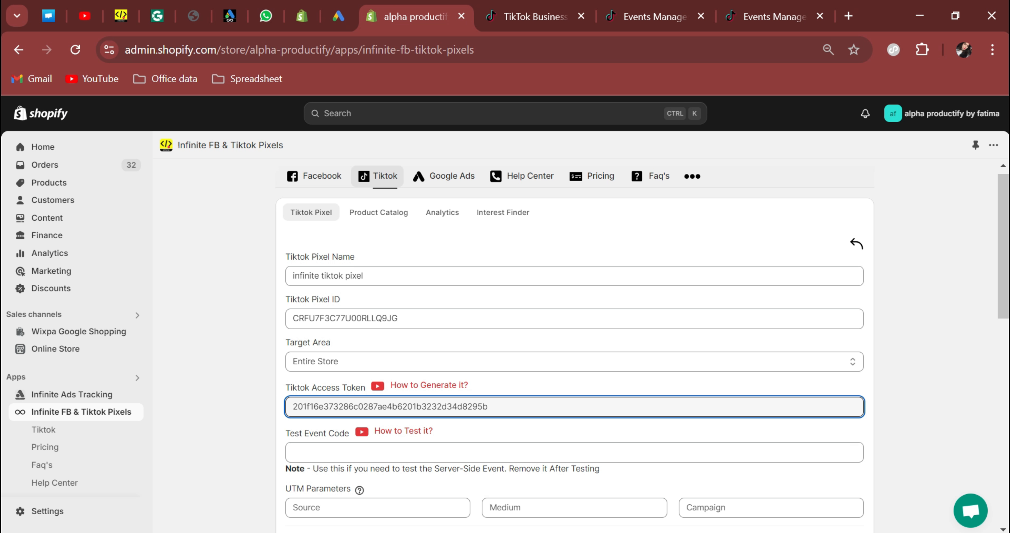
Copy the server test event code TEST15278 from Test Events into the app's Test Event Code field.
scroll(306, 301, "down", 4)
left_click(306, 301)
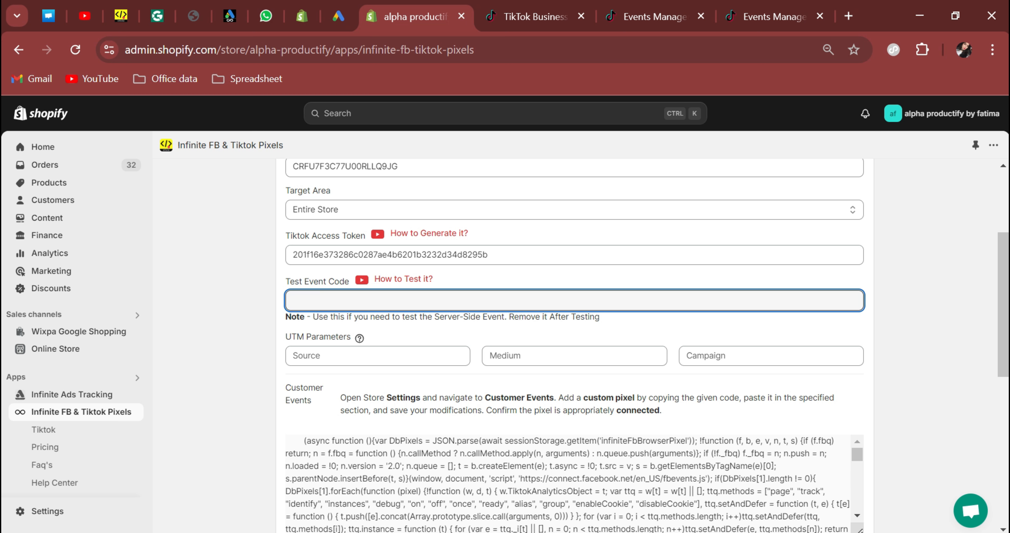
left_click(749, 15)
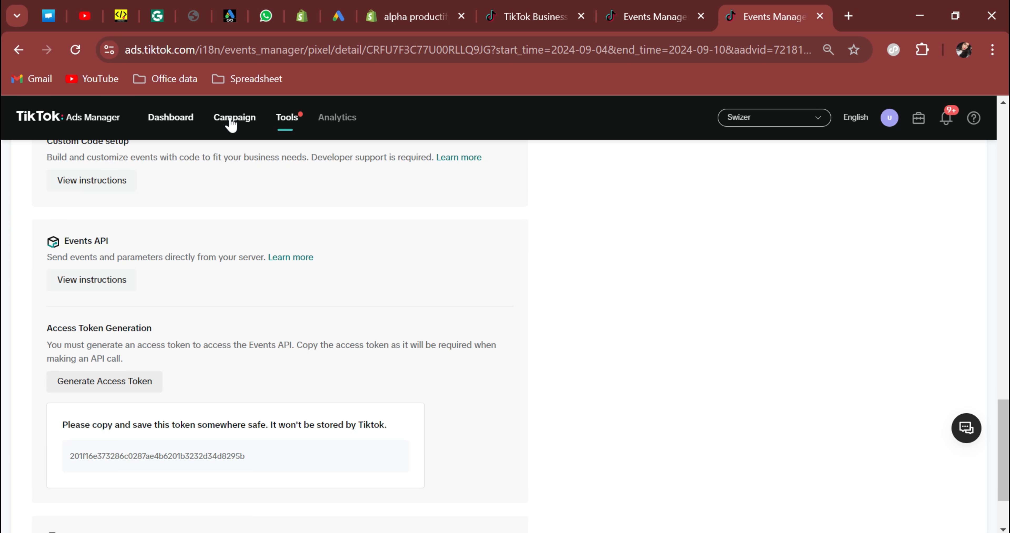
scroll(180, 248, "up", 20)
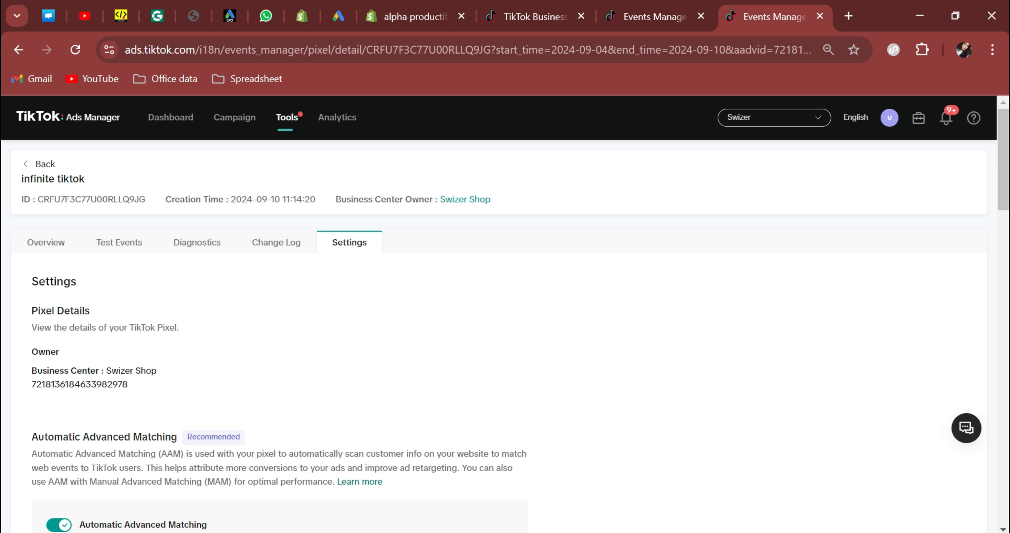
left_click(117, 246)
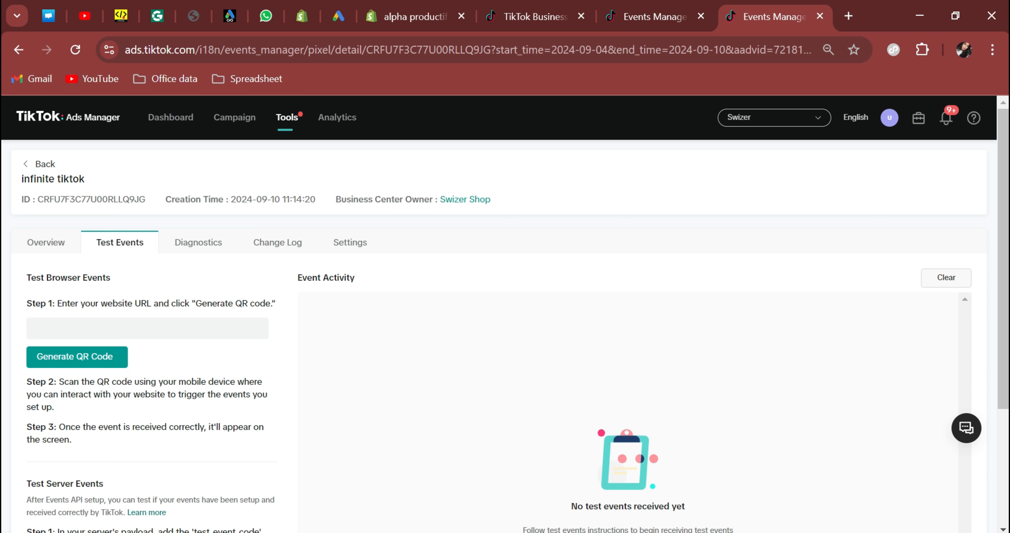
scroll(51, 428, "down", 5)
left_click(104, 440)
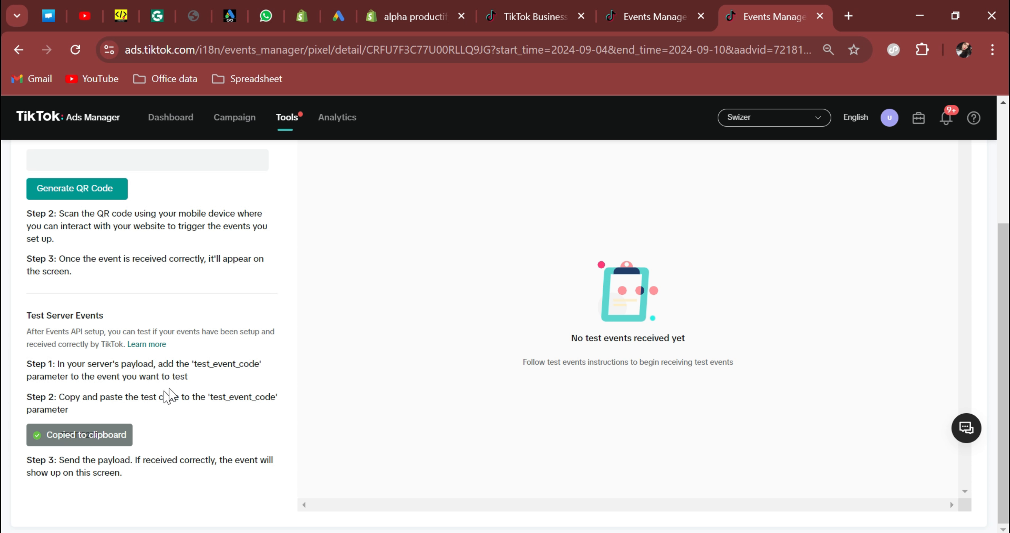
left_click(406, 15)
left_click(320, 306)
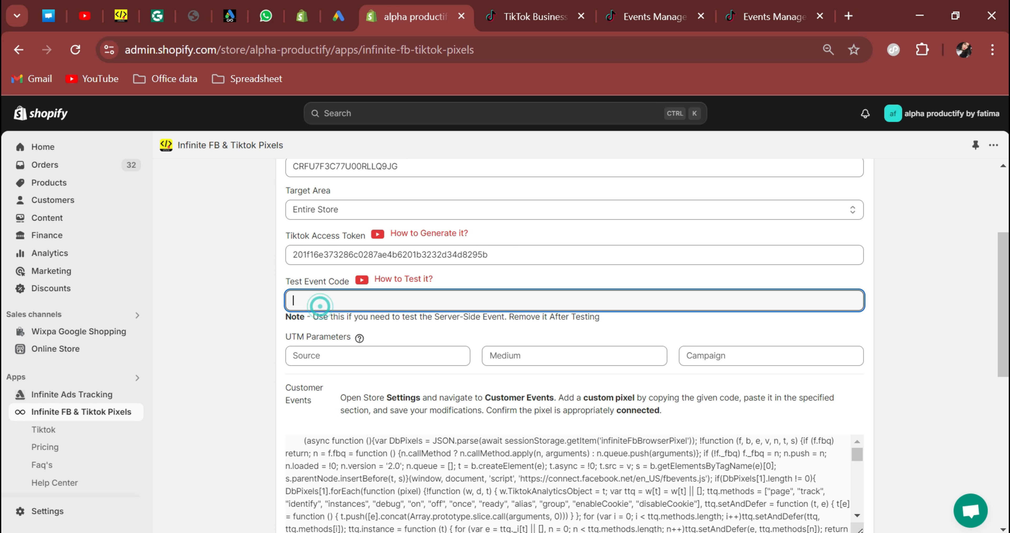
key("ctrl+v")
scroll(338, 345, "down", 4)
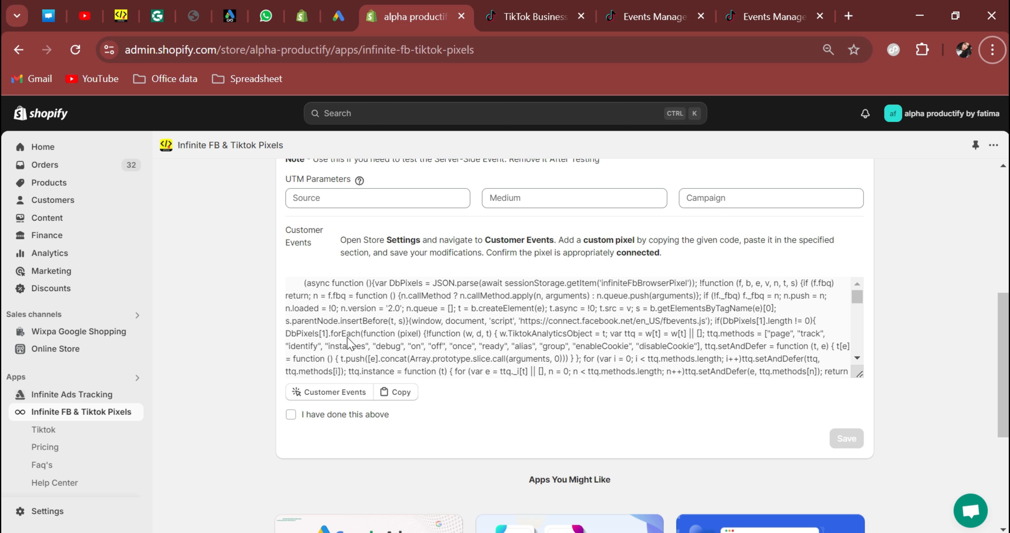
Copy the tracking script, then add a custom pixel named 'infinite tiktok pixel' in Customer events.
left_click(399, 393)
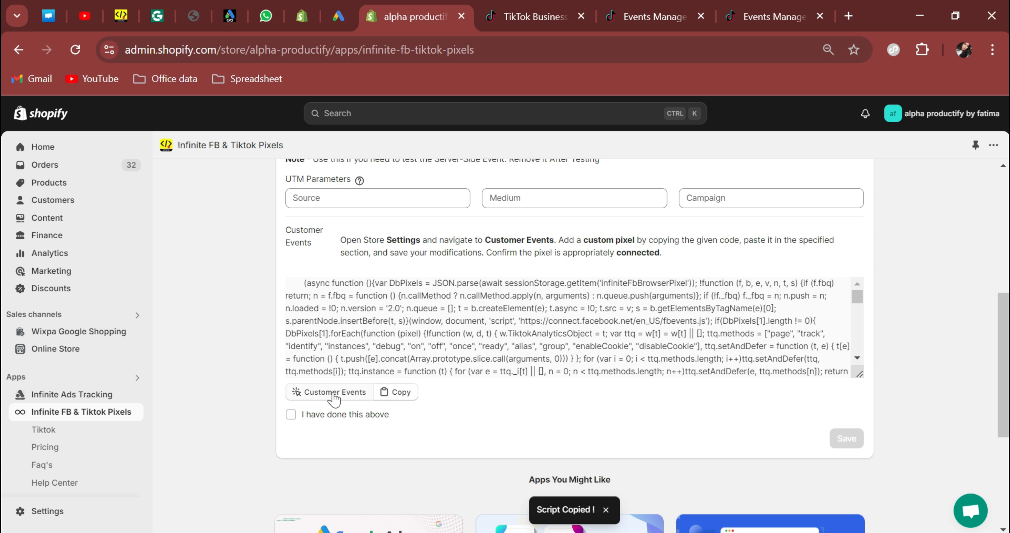
key("Escape")
left_click(337, 393)
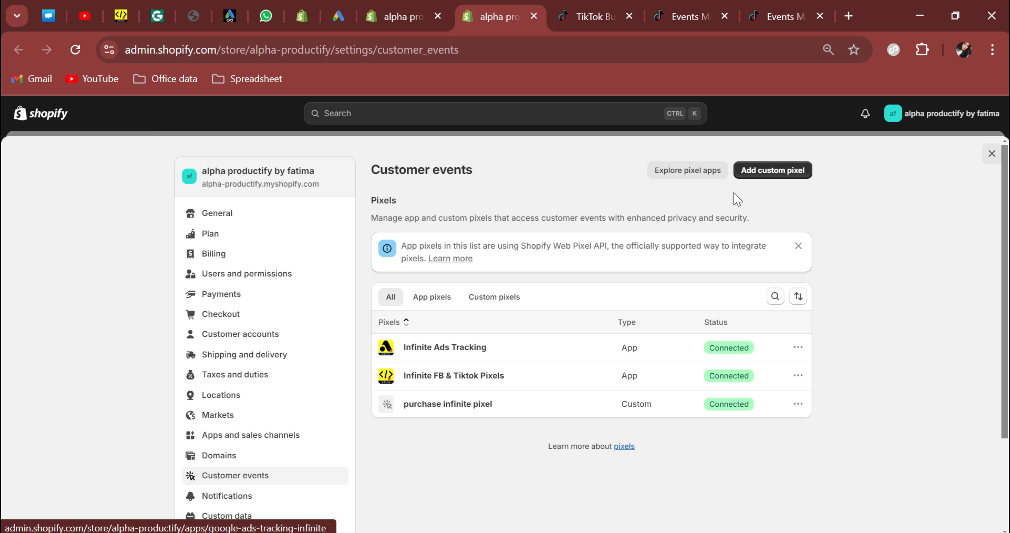
left_click(774, 171)
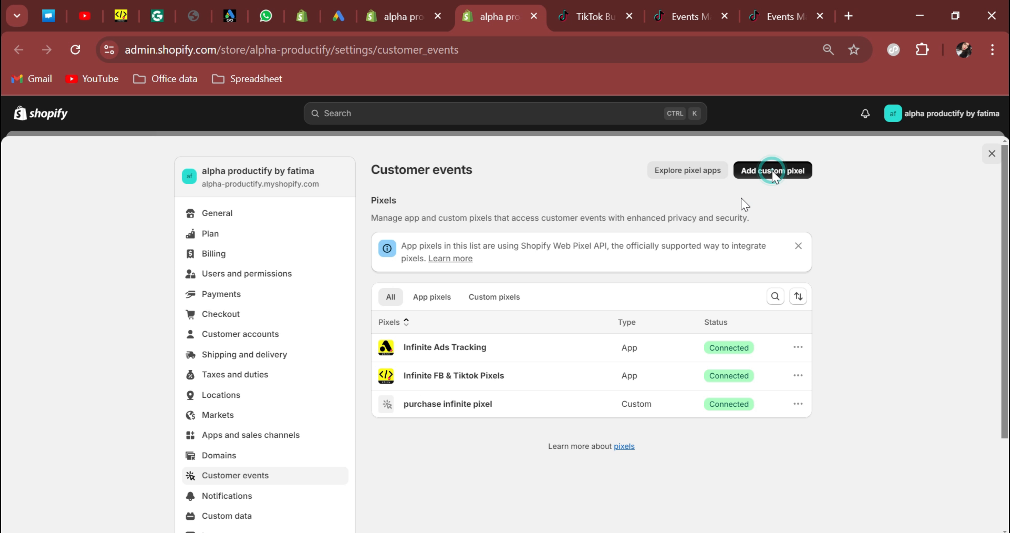
left_click(401, 321)
type("ing")
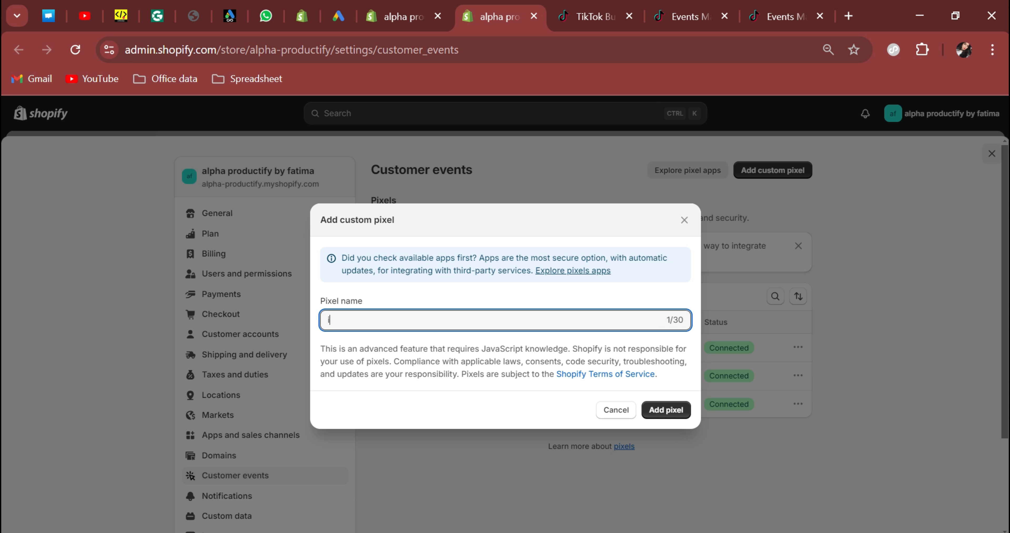
type("inite tiktok pixel")
left_click(675, 410)
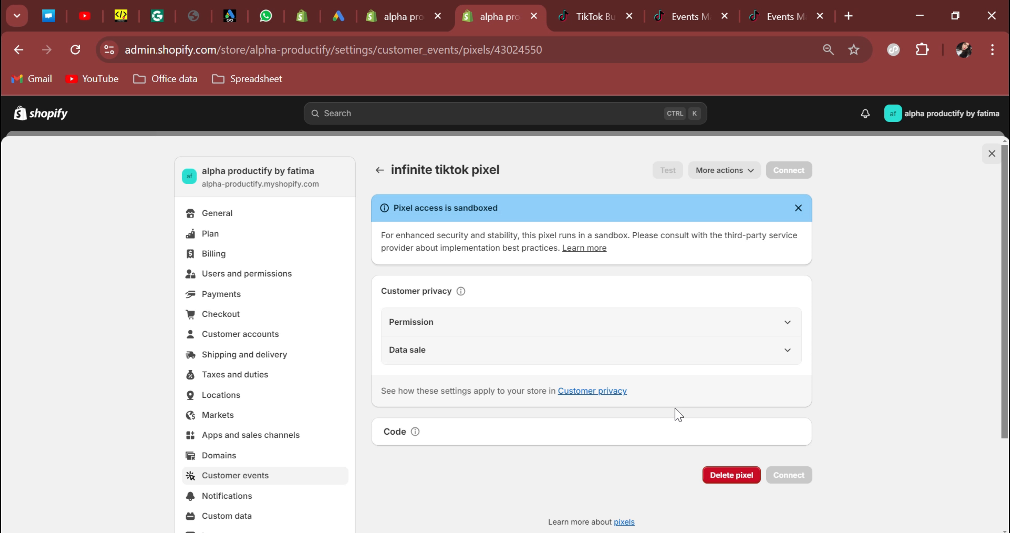
Let the custom pixel collect data without permission and replace the sample code with the app's script.
left_click(419, 330)
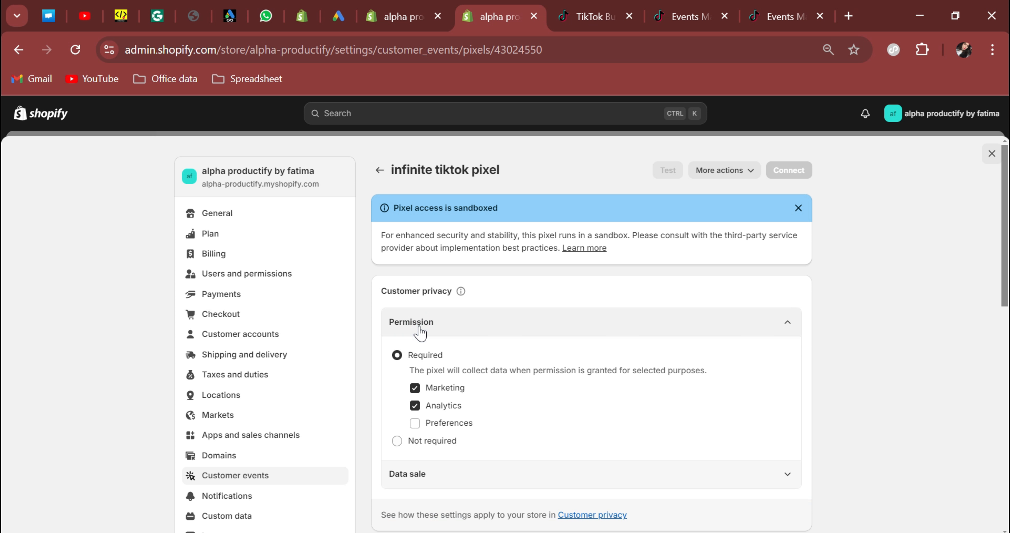
left_click(397, 440)
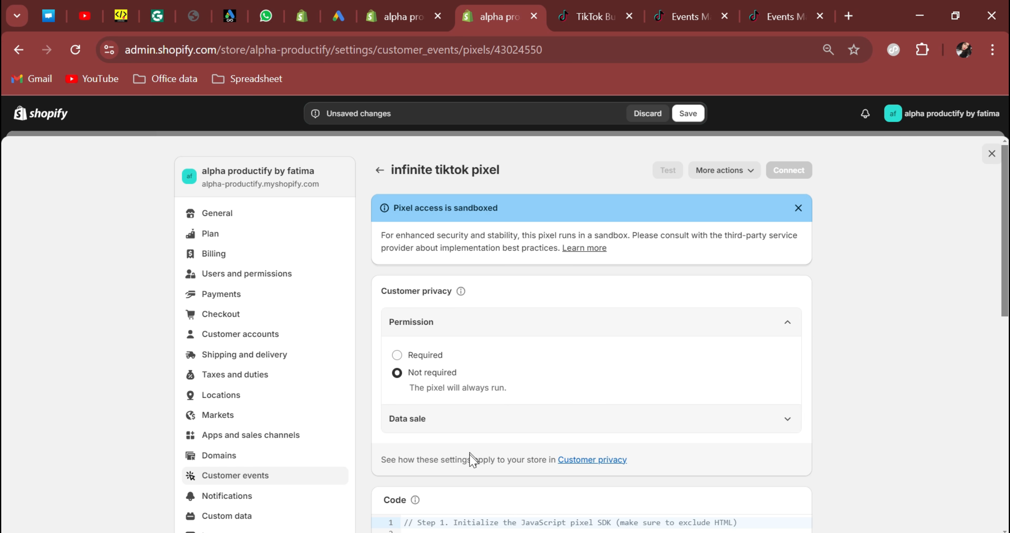
scroll(469, 457, "down", 6)
left_click_drag(455, 340, 422, 253)
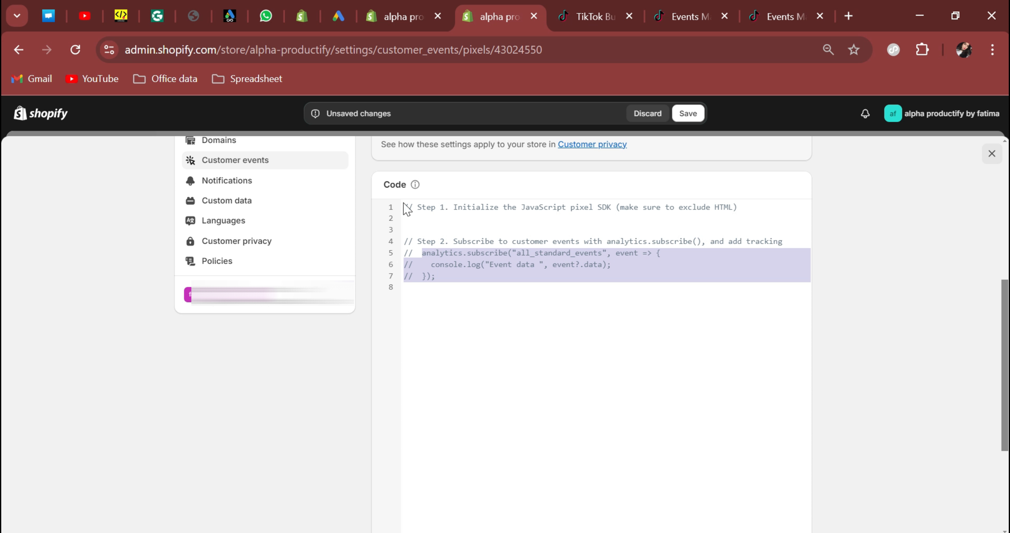
left_click_drag(406, 208, 405, 207)
key("BackSpace")
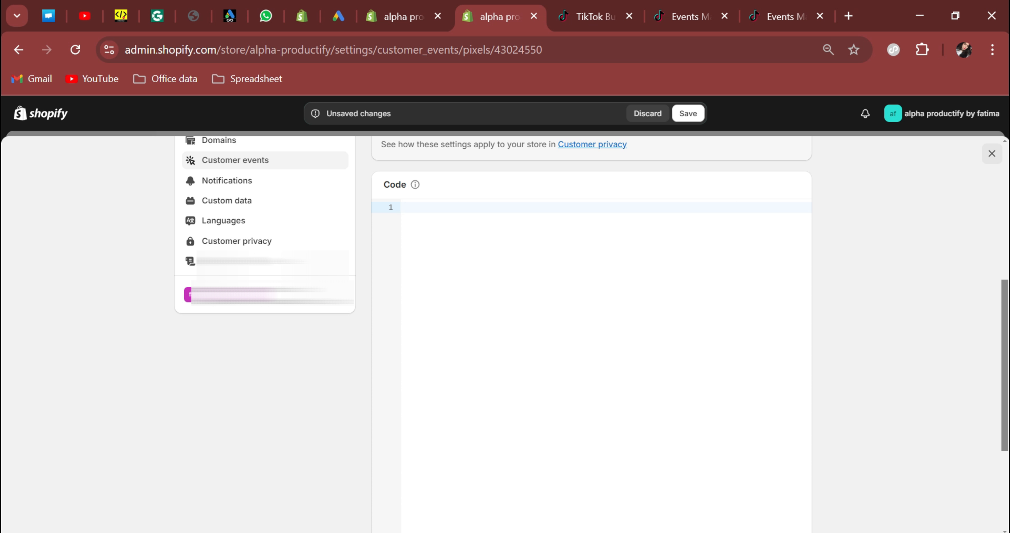
key("ctrl+v")
Save the infinite tiktok custom pixel and connect it to the store.
left_click(687, 113)
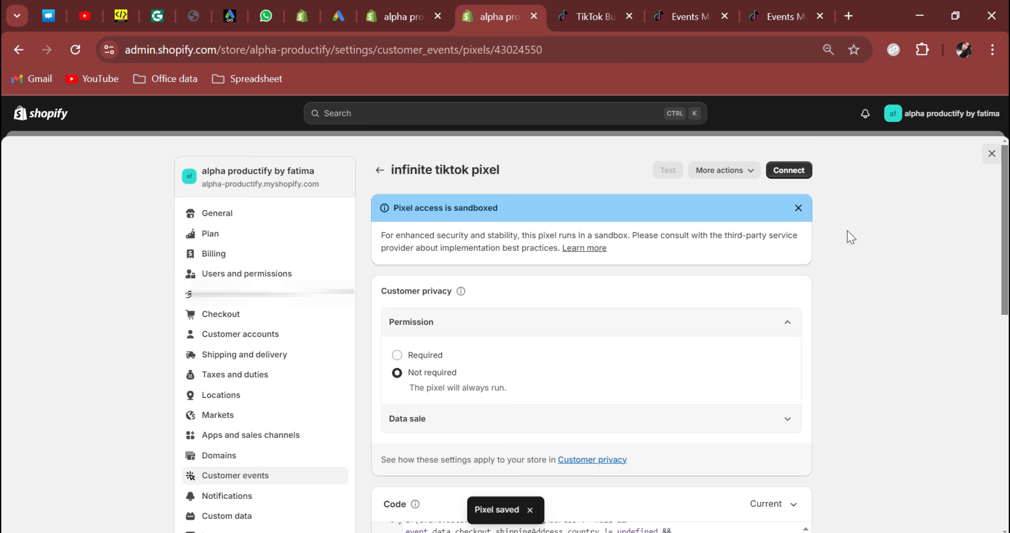
left_click(788, 169)
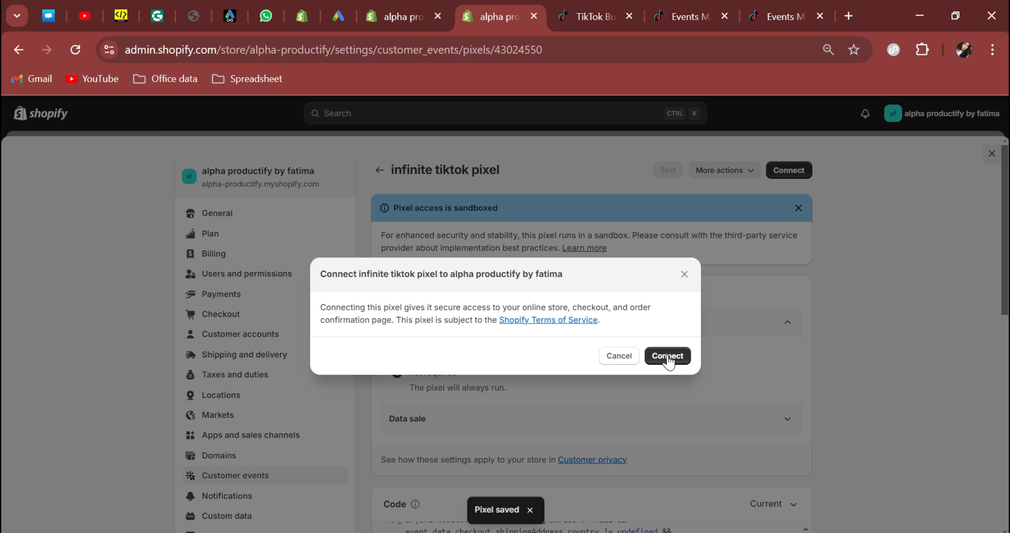
left_click(668, 357)
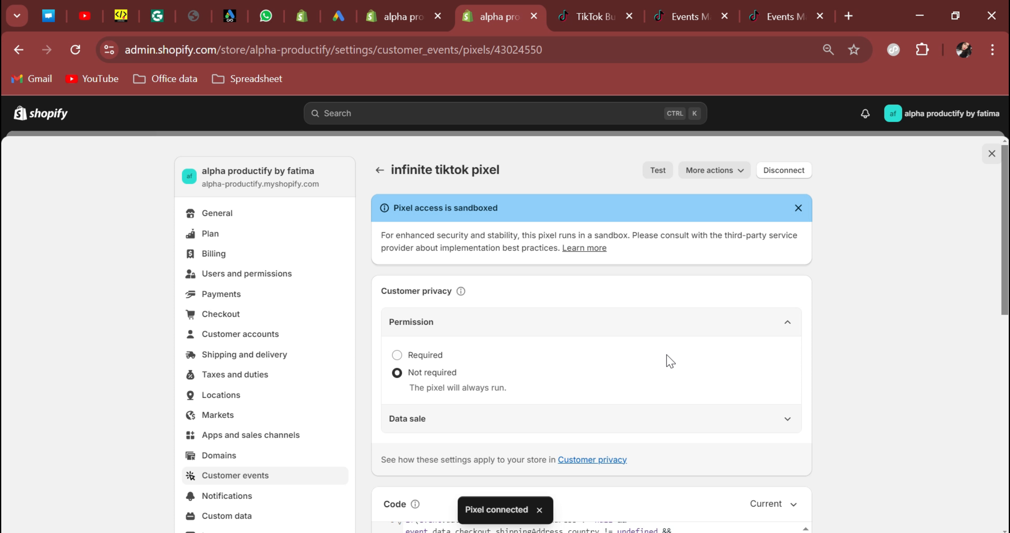
left_click(400, 20)
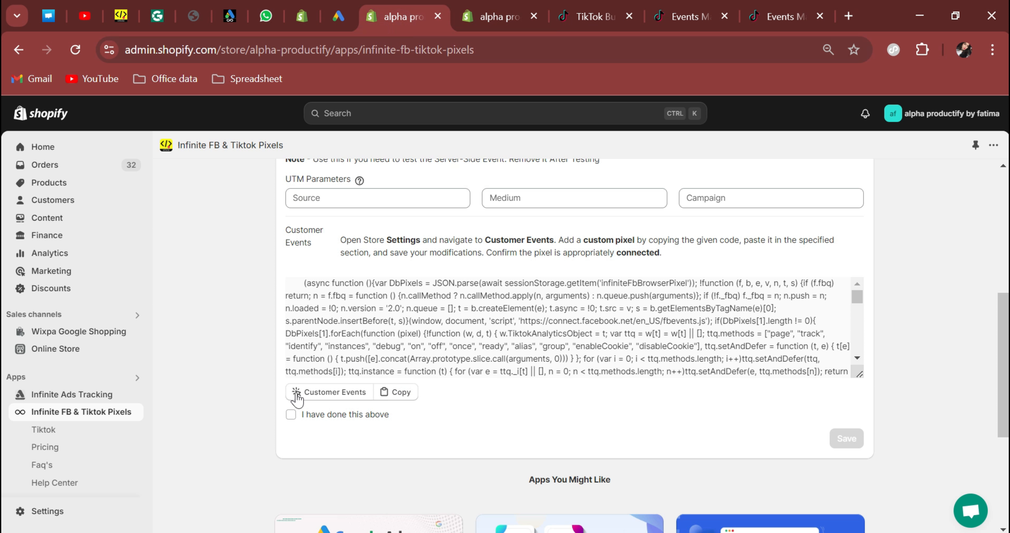
Mark the custom pixel step done, save the infinite tiktok pixel, and open the online store.
left_click(291, 416)
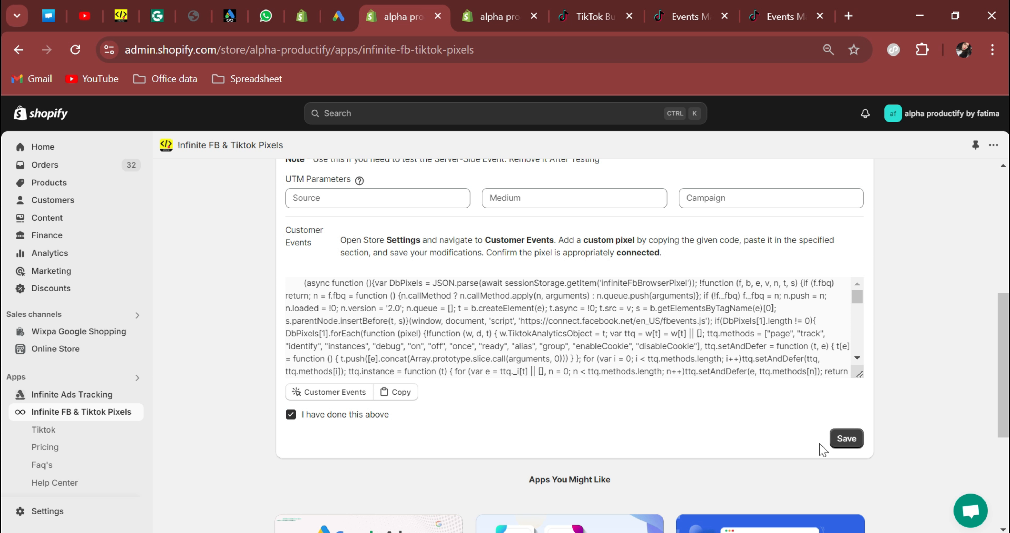
left_click(847, 438)
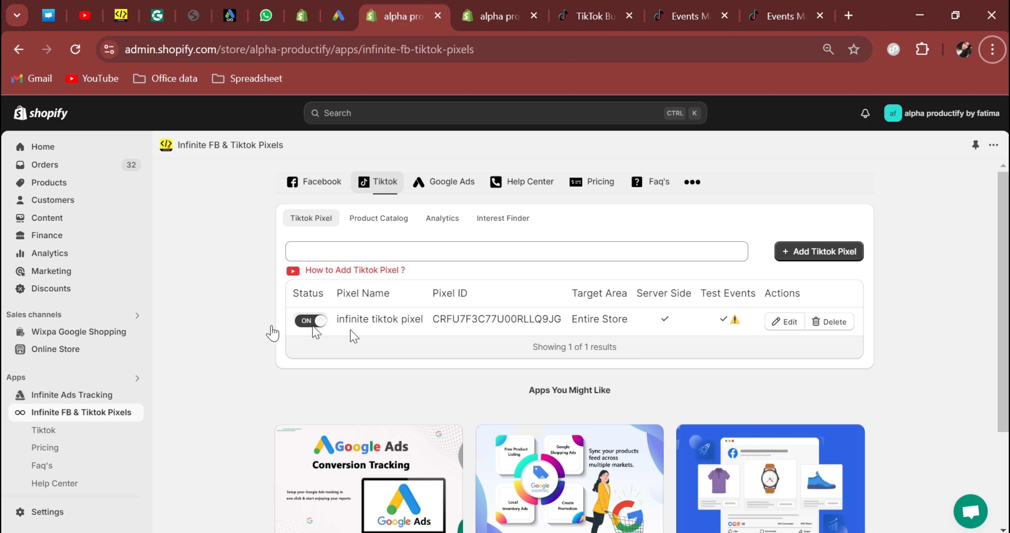
left_click(133, 349)
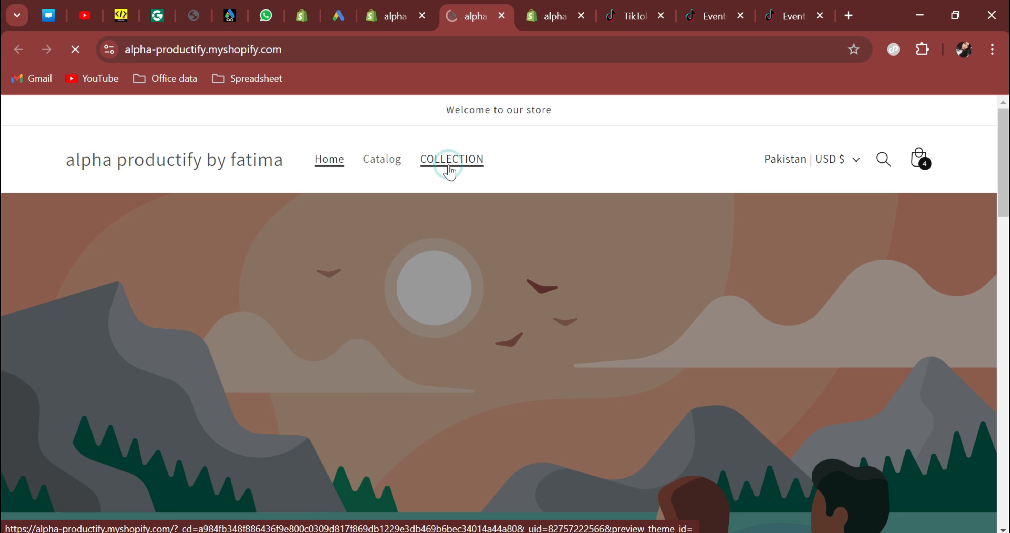
Browse the all-products collection and open the Stone Necklace Set product page.
left_click(449, 161)
scroll(140, 246, "down", 1)
scroll(140, 245, "down", 4)
left_click(220, 232)
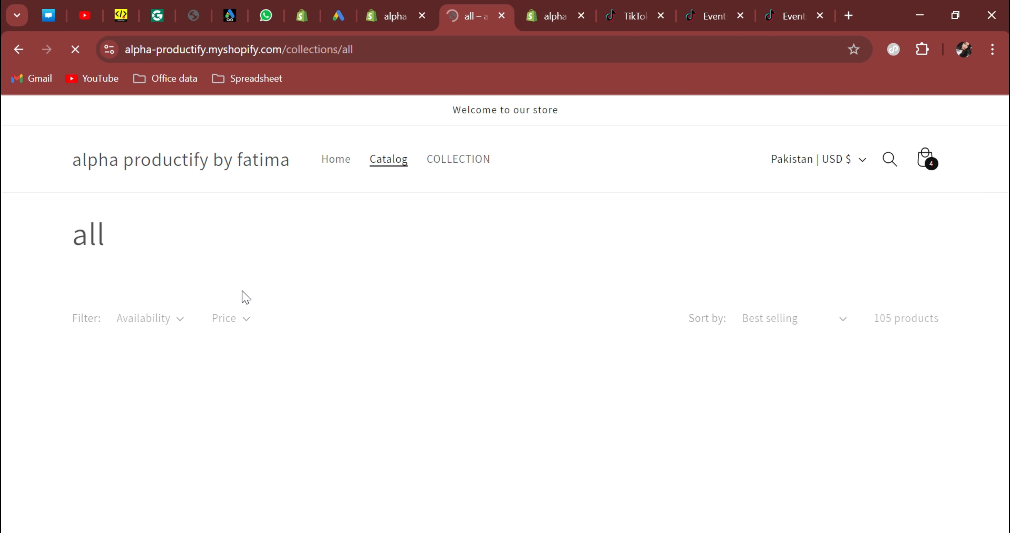
scroll(184, 272, "down", 4)
scroll(169, 262, "down", 2)
left_click(170, 261)
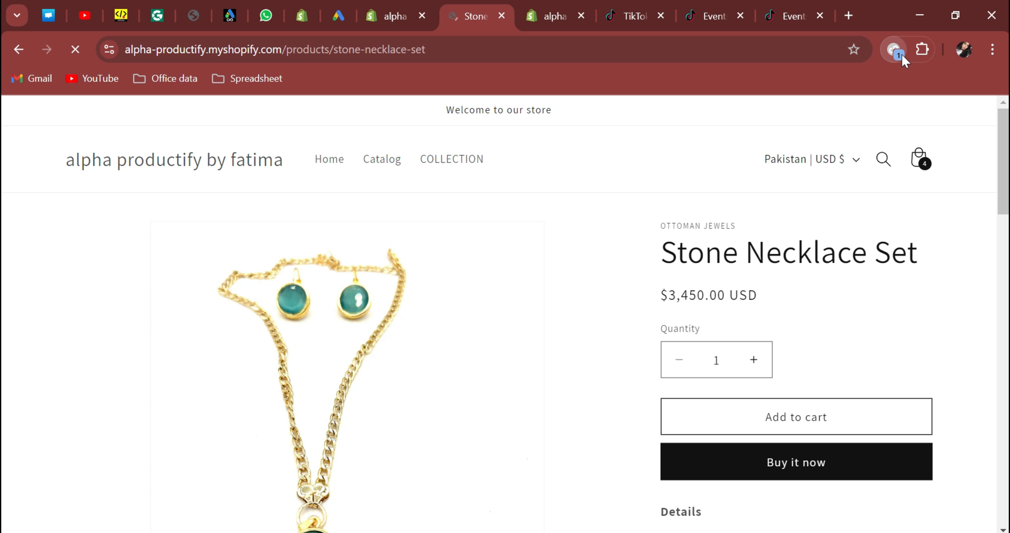
Confirm in TikTok Pixel Helper that Pageview and ViewContent fired on the product page.
left_click(895, 50)
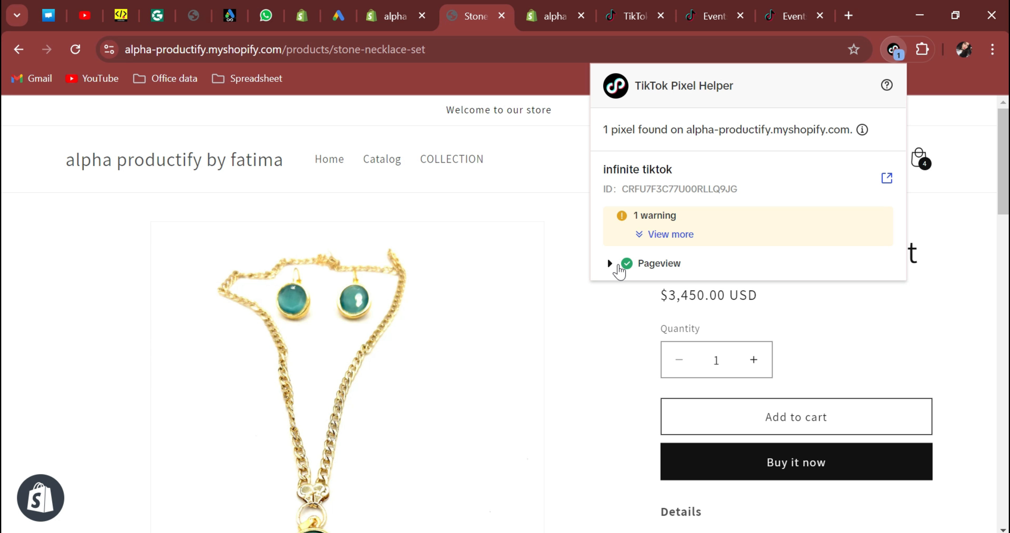
left_click(663, 265)
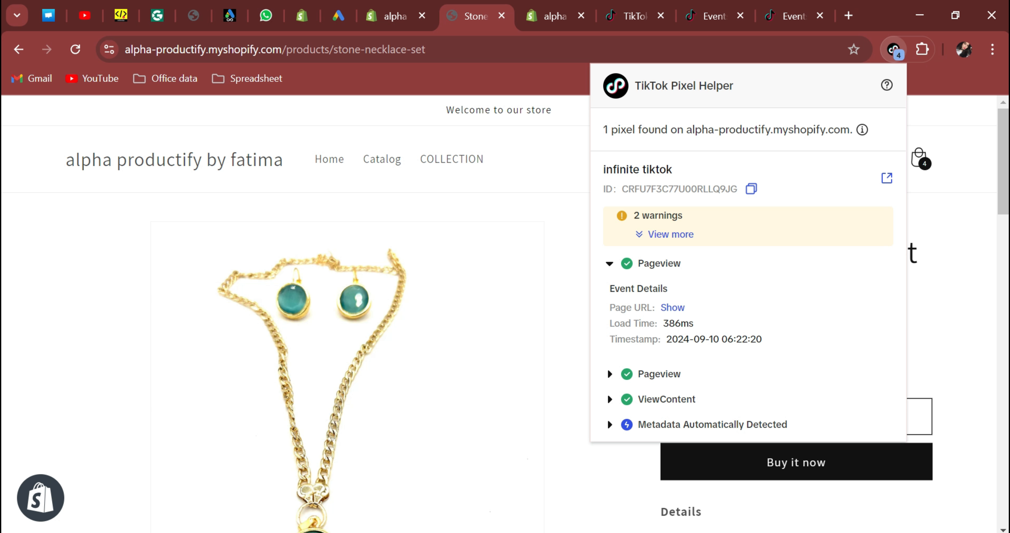
left_click(545, 237)
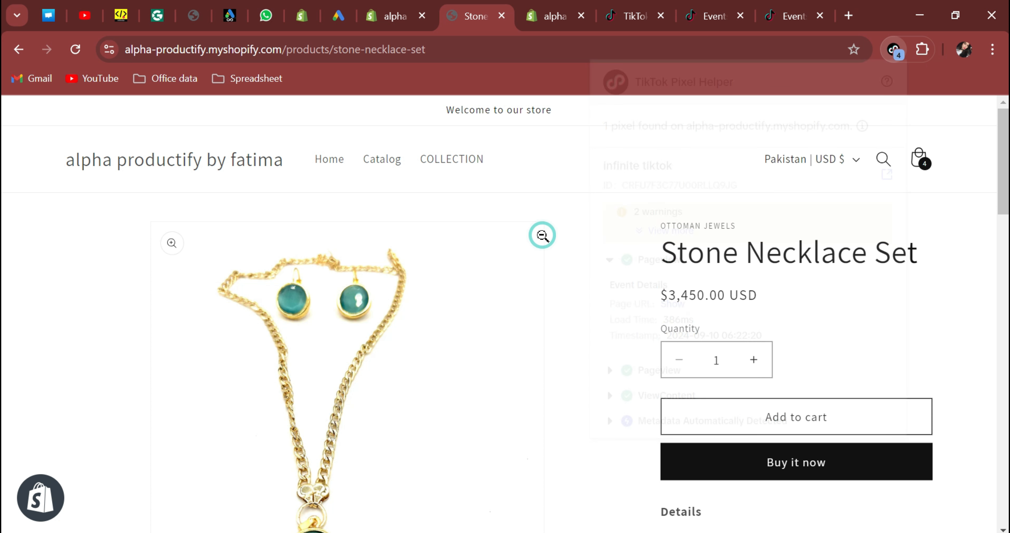
Add the Stone Necklace Set to the cart and proceed to checkout.
left_click(542, 234)
left_click(632, 382)
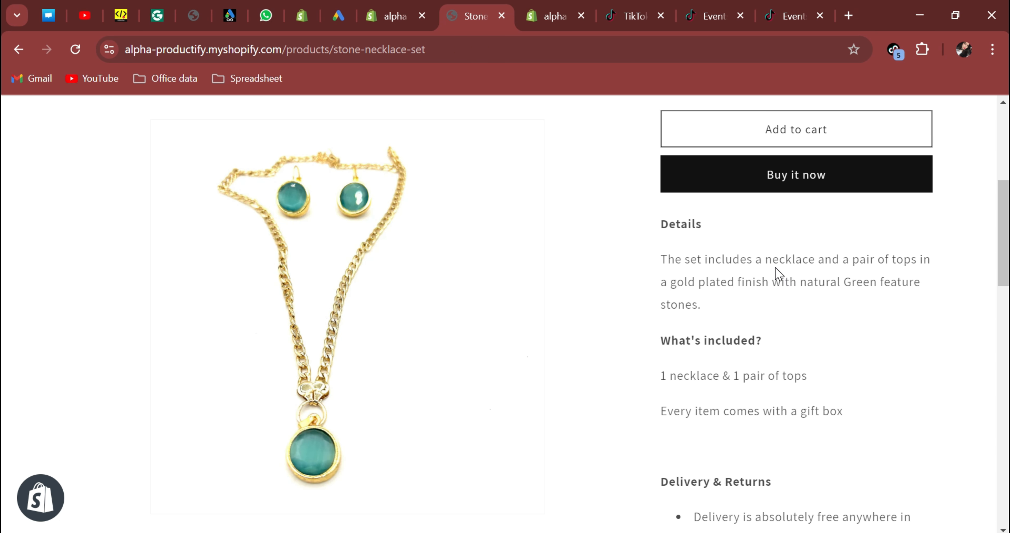
scroll(777, 296, "up", 3)
left_click(775, 295)
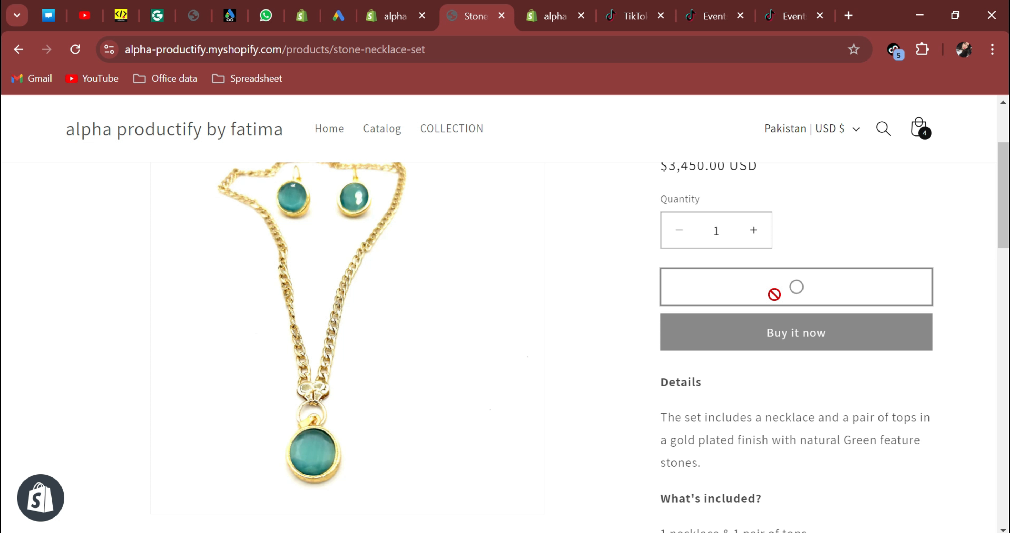
left_click(784, 379)
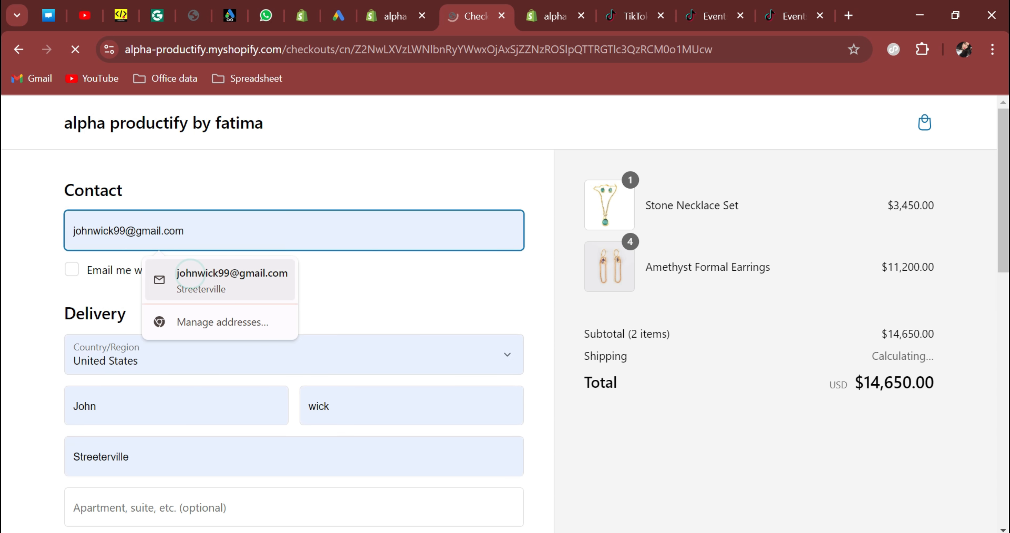
Enter the test card's expiry date and security code, correcting the rejected expiry.
left_click(142, 261)
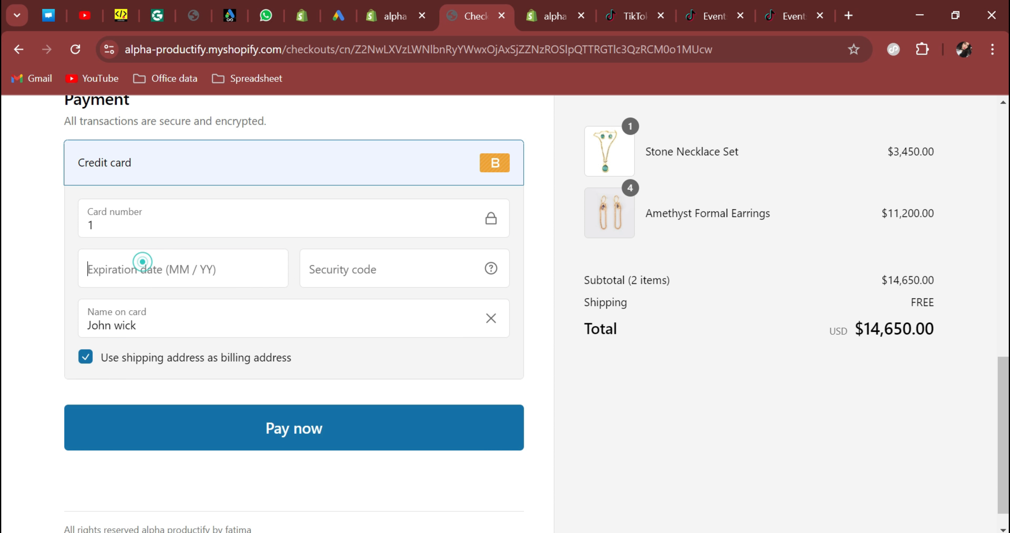
type("0223")
left_click(392, 269)
type("123")
left_click(157, 270)
key("BackSpace")
key("BackSpace")
key("BackSpace")
key("BackSpace")
type("0234")
Pay for the order and verify the CompletePayment event in TikTok Pixel Helper.
left_click(251, 431)
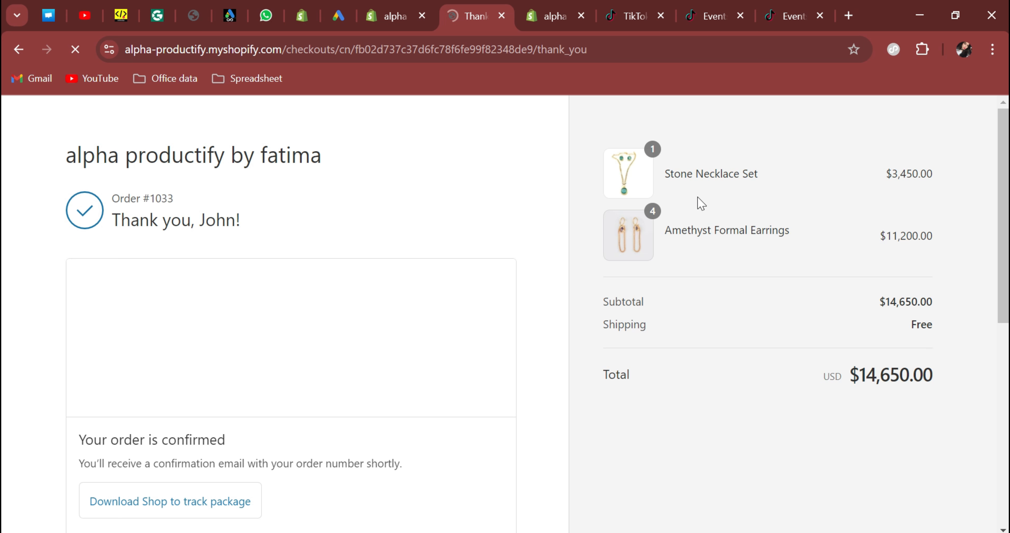
left_click(894, 51)
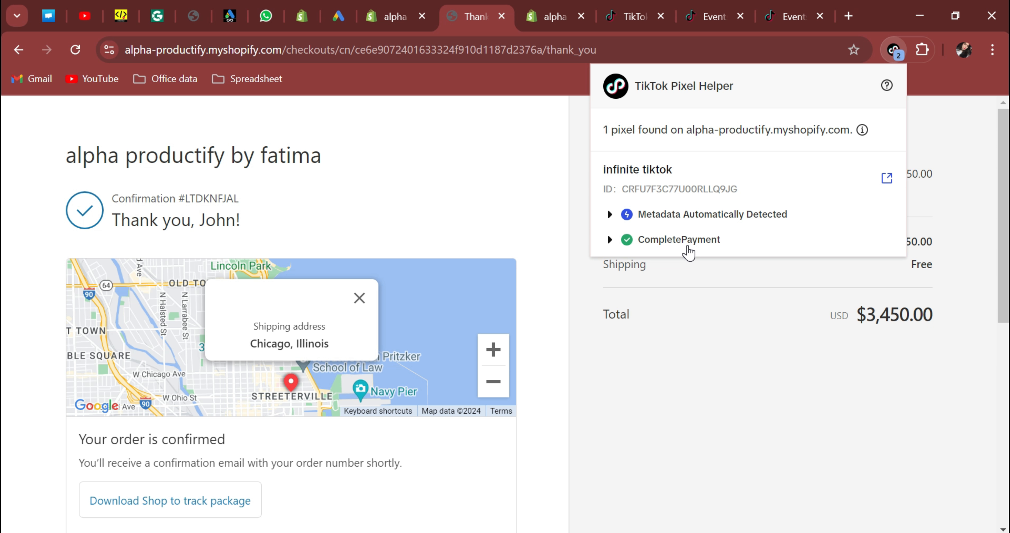
left_click(781, 19)
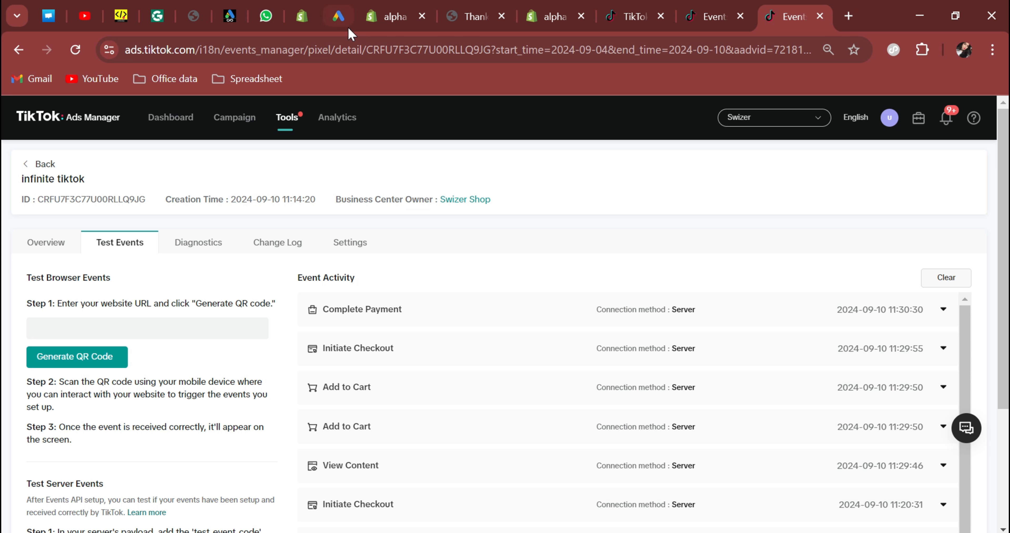
Return to the pixel app's analytics showing the recorded TikTok event counts.
left_click(388, 16)
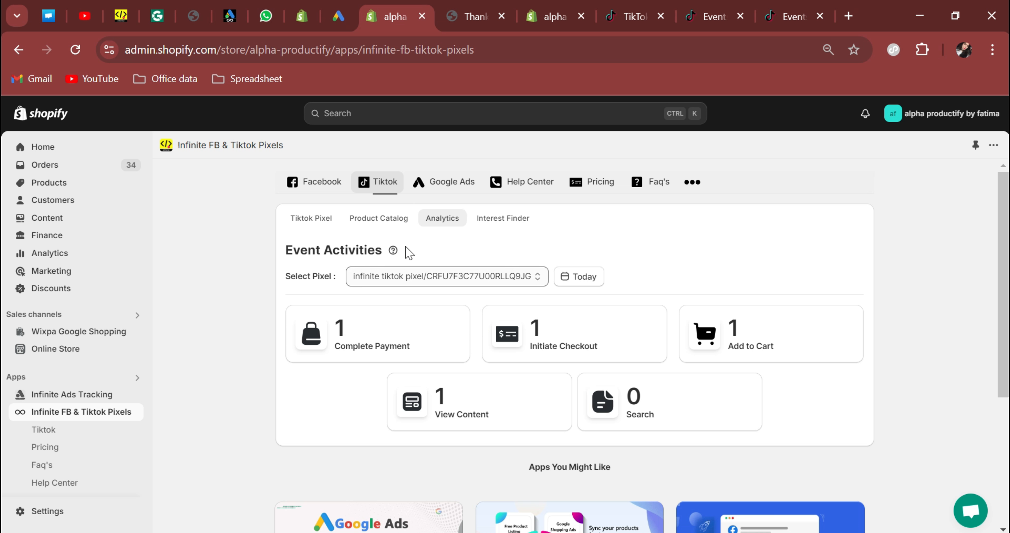
Clear the infinite tiktok pixel's Test Event Code and save its settings.
mouse_move(391, 251)
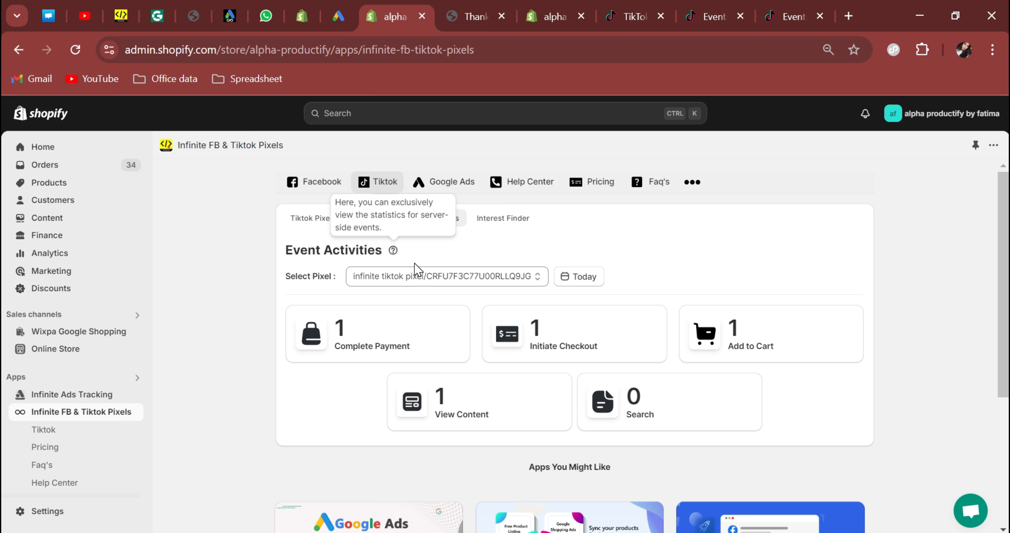
left_click(318, 220)
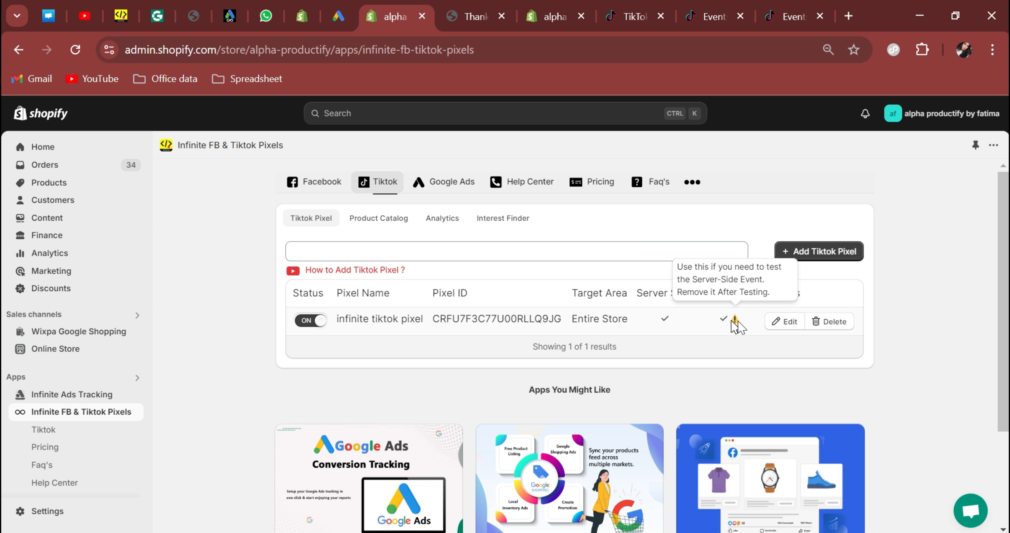
left_click(782, 323)
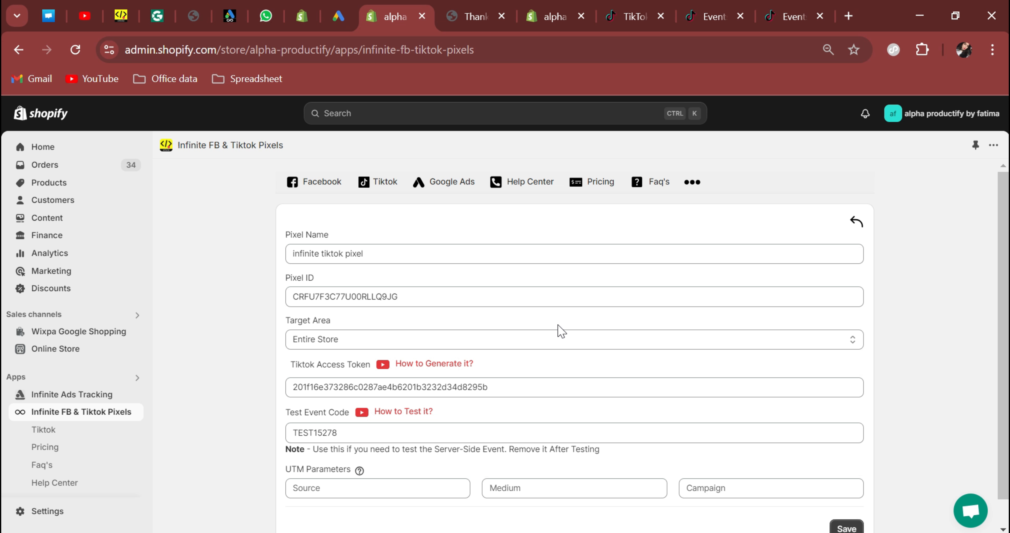
left_click(331, 432)
key("ctrl+a")
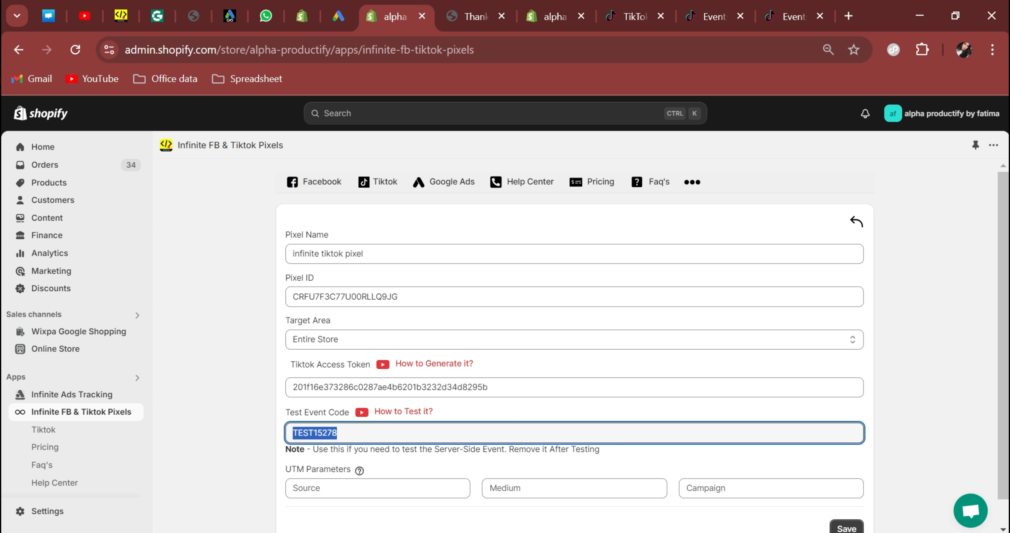
key("BackSpace")
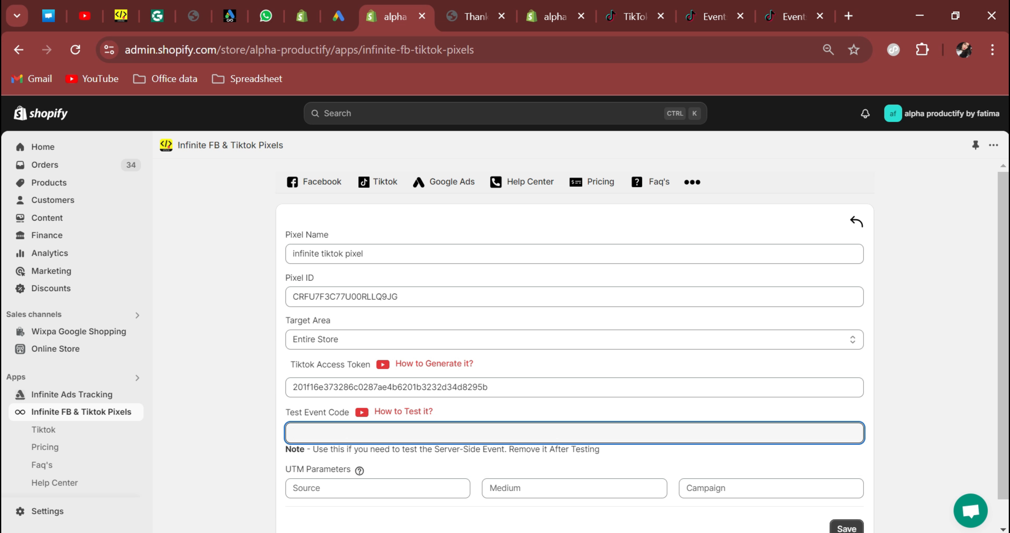
left_click(839, 529)
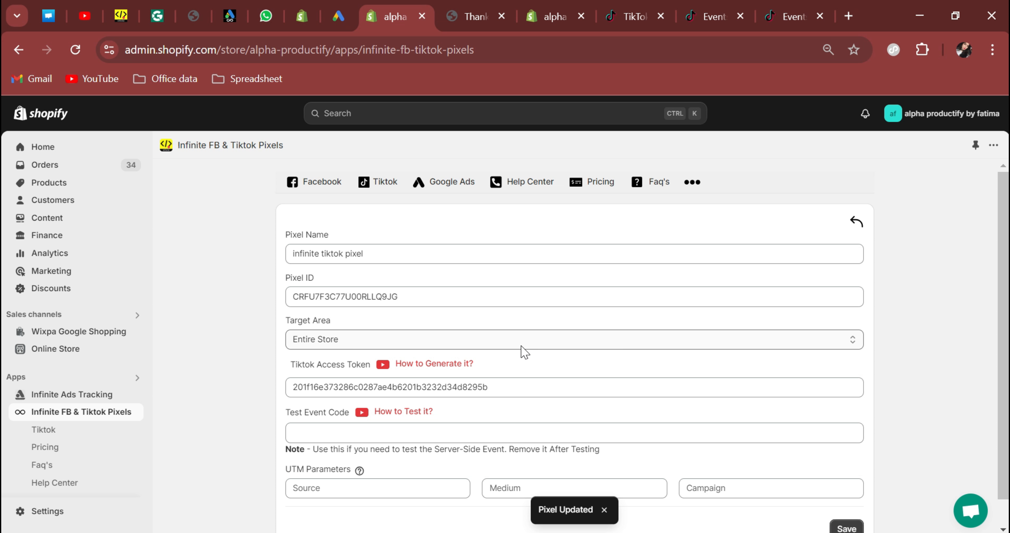
key("alt")
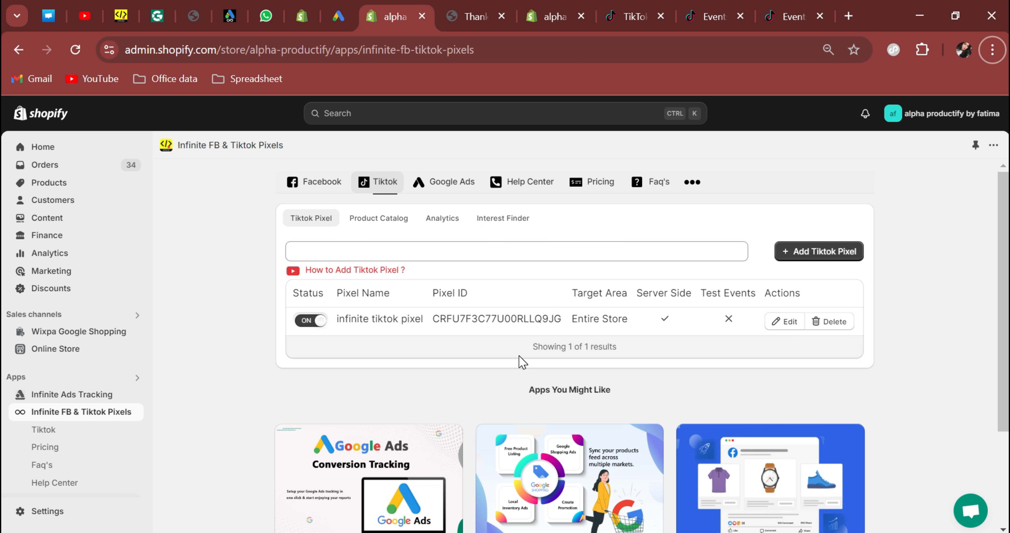